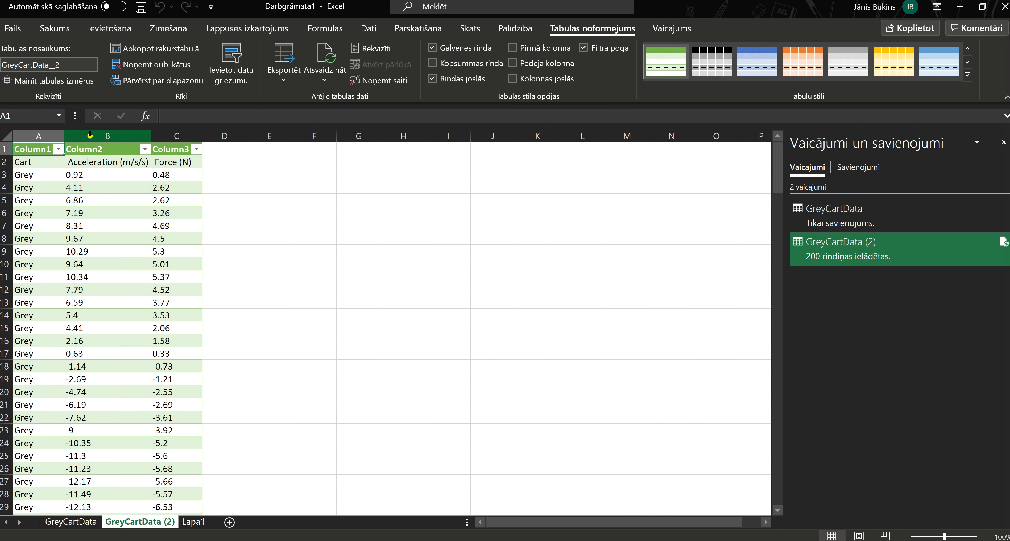
left_click(90, 136)
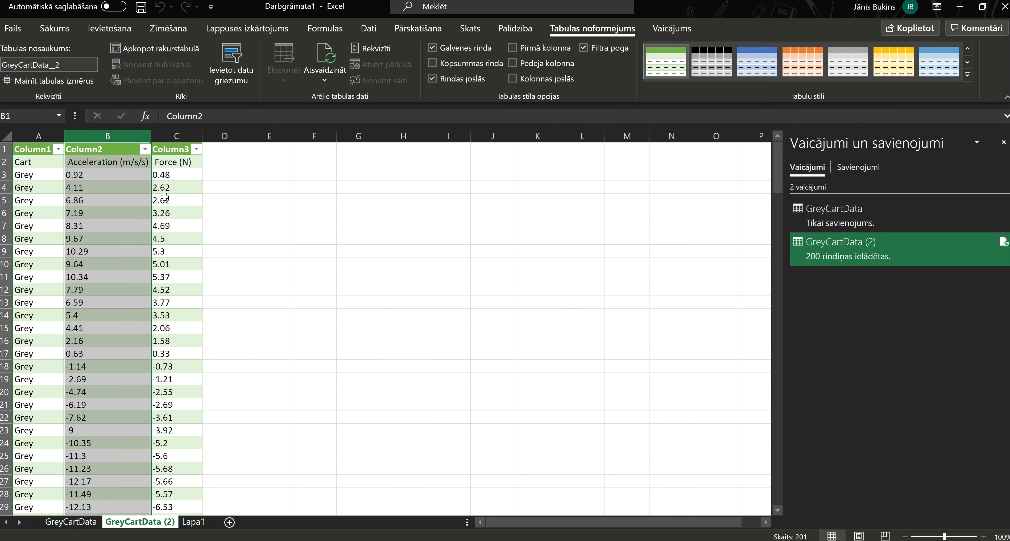
left_click_drag(151, 190, 215, 205)
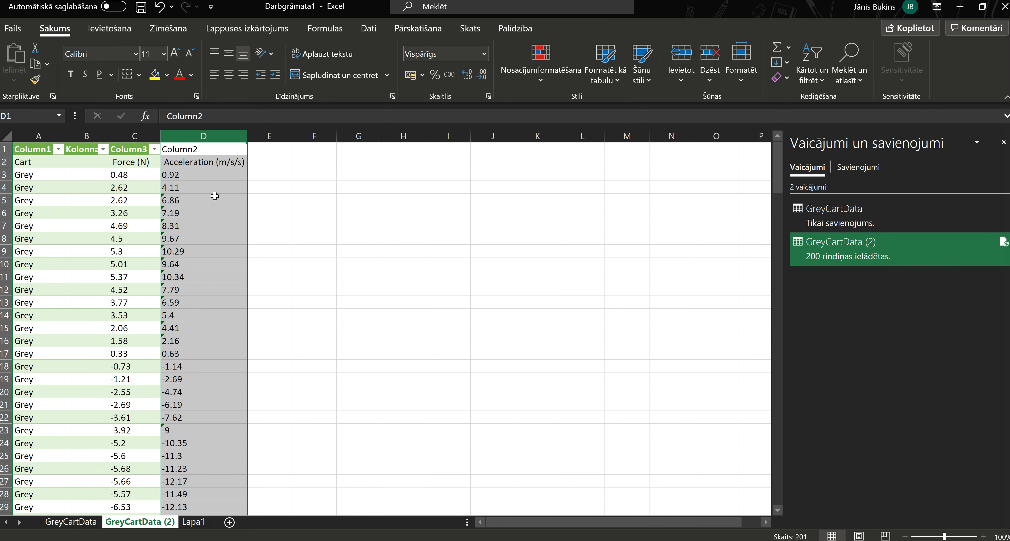
key("ctrl+z")
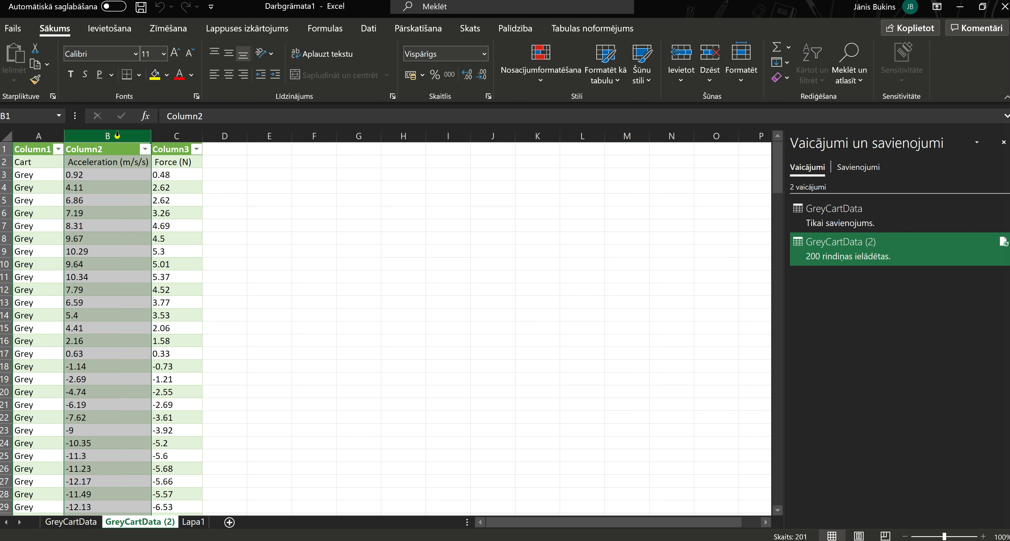
Move the Acceleration column to after the Force column and close the queries and connections pane
left_click_drag(117, 133, 203, 166)
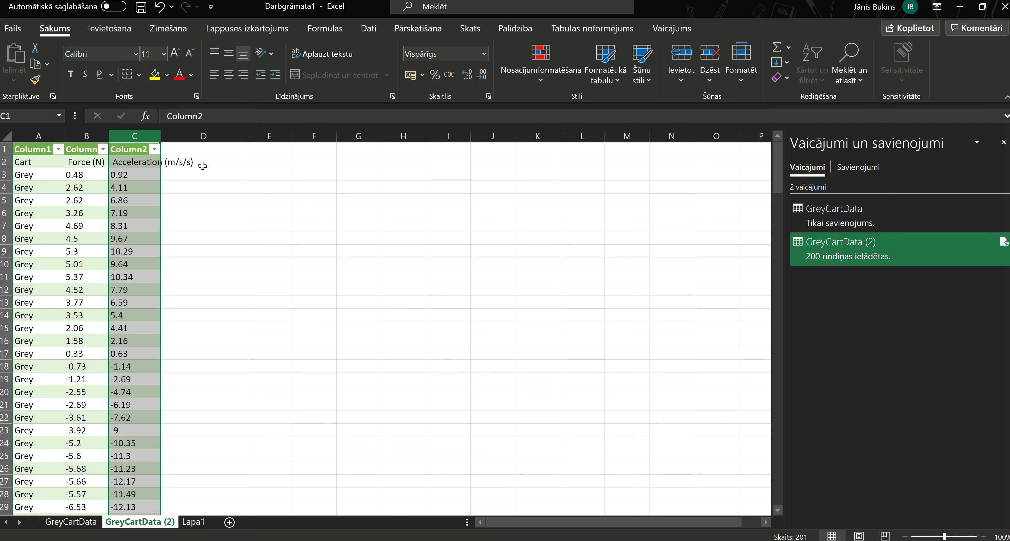
left_click(1004, 143)
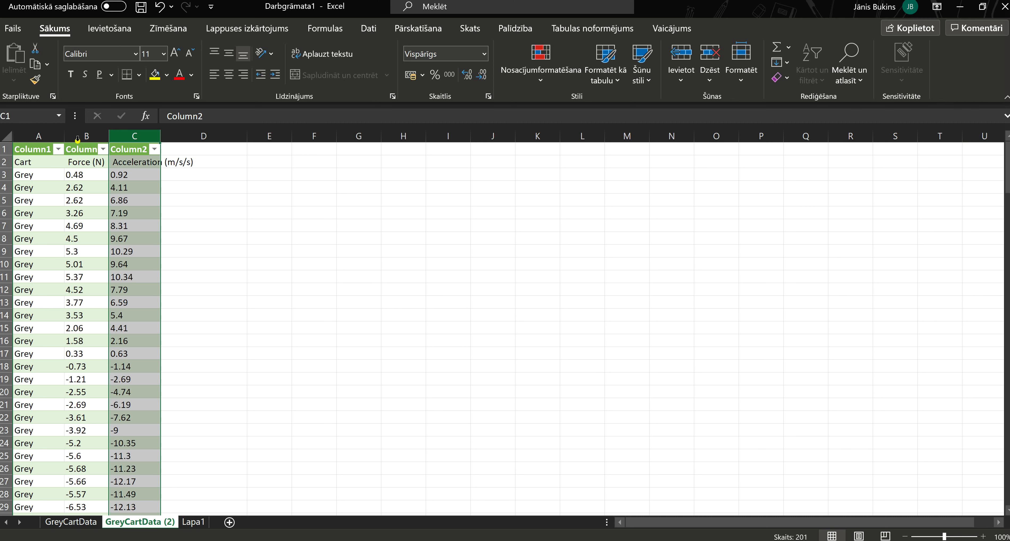
Copy the Force and Acceleration columns and paste the copy starting at cell E1
left_click_drag(77, 137, 123, 137)
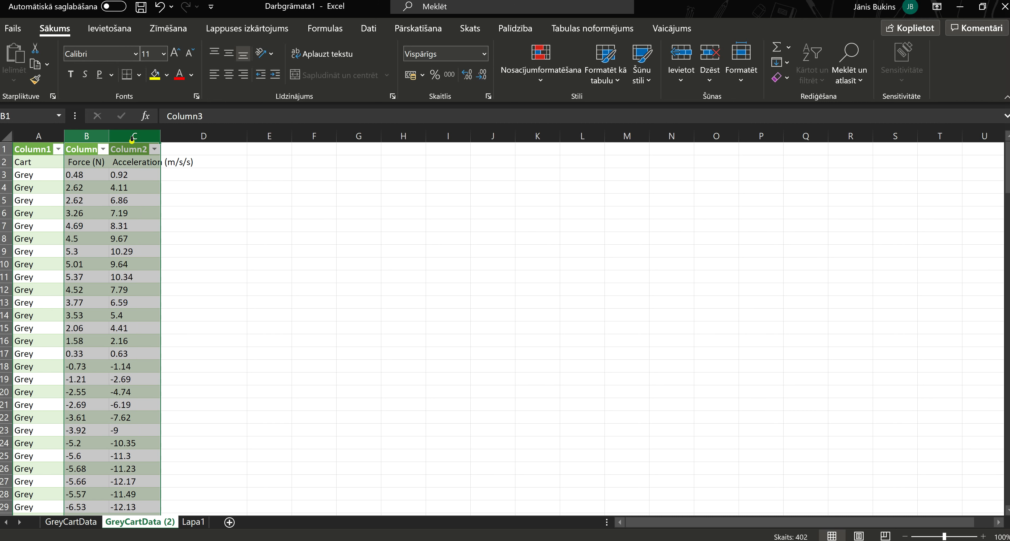
key("ctrl+c")
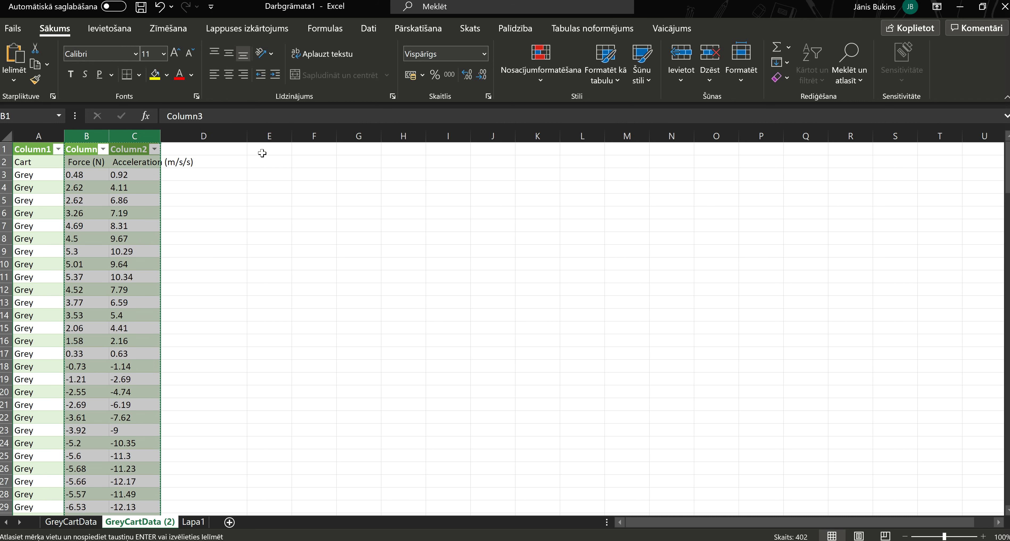
left_click(261, 153)
key("ctrl+v")
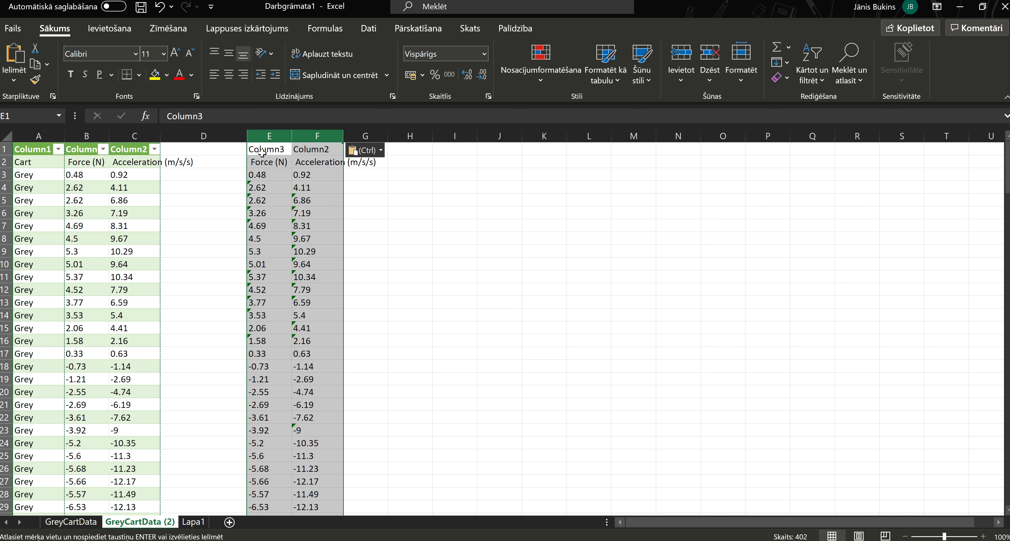
key("Escape")
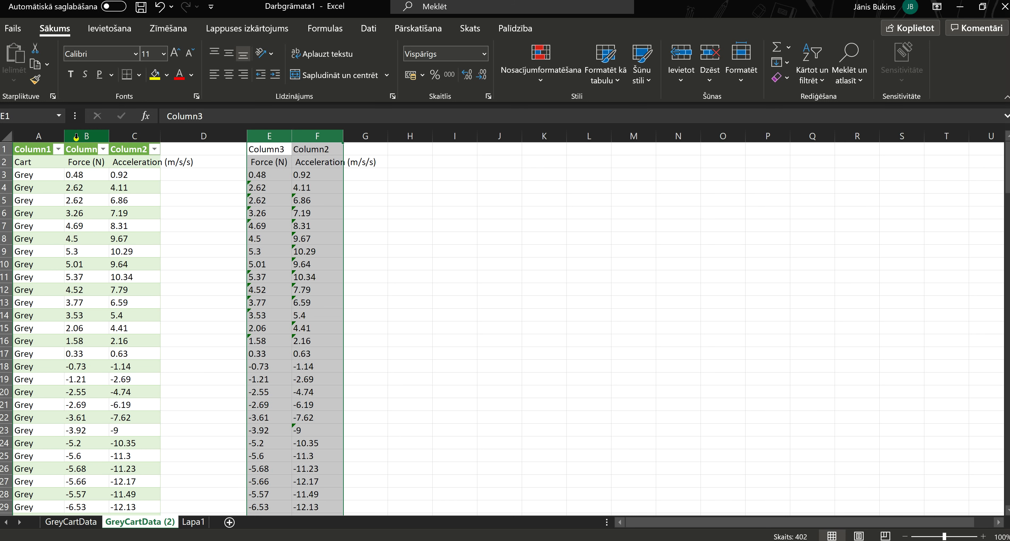
Replace every decimal point with a comma in the table's Force and Acceleration columns (B and C)
left_click_drag(75, 136, 127, 138)
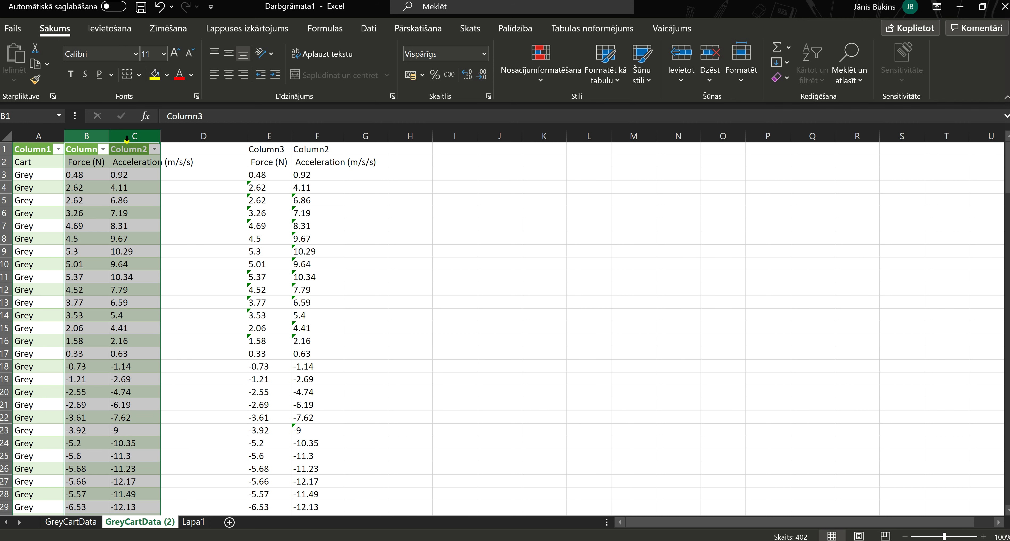
key("ctrl+h")
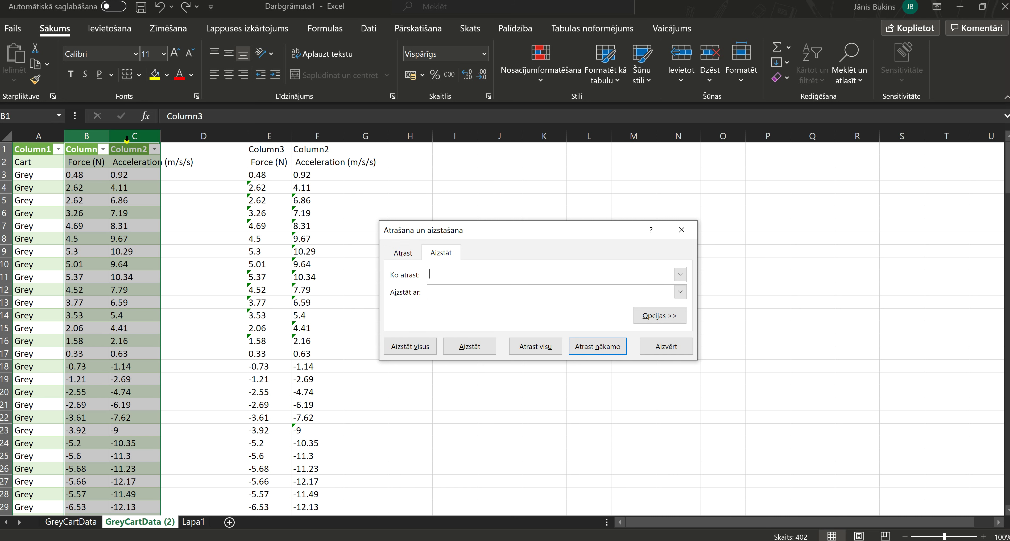
type(".")
left_click(432, 293)
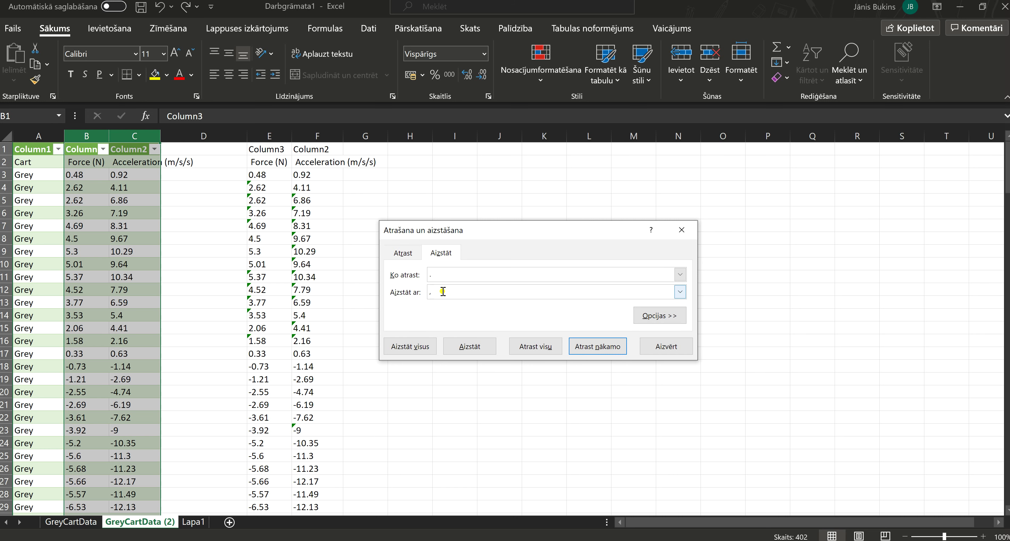
left_click(407, 351)
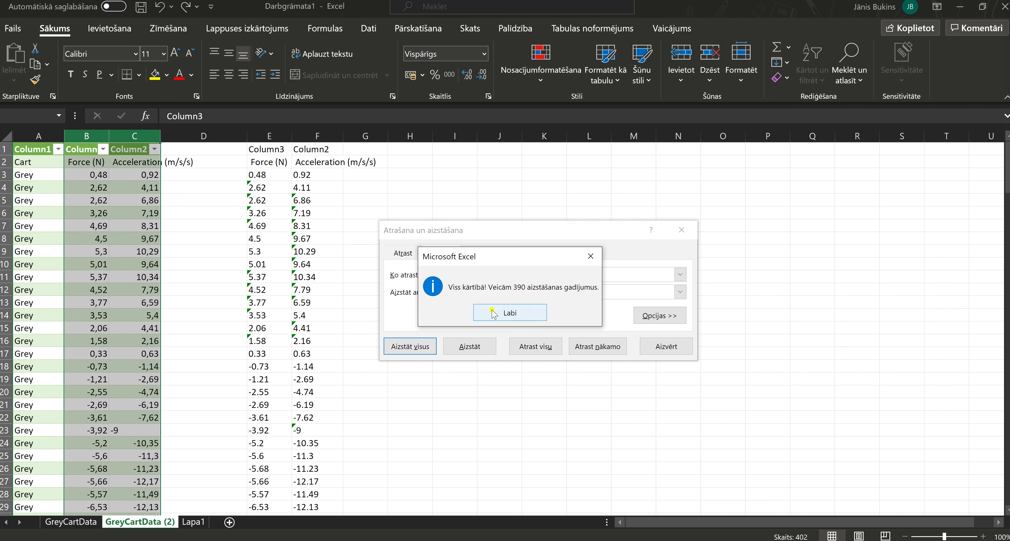
key("Return")
left_click(648, 345)
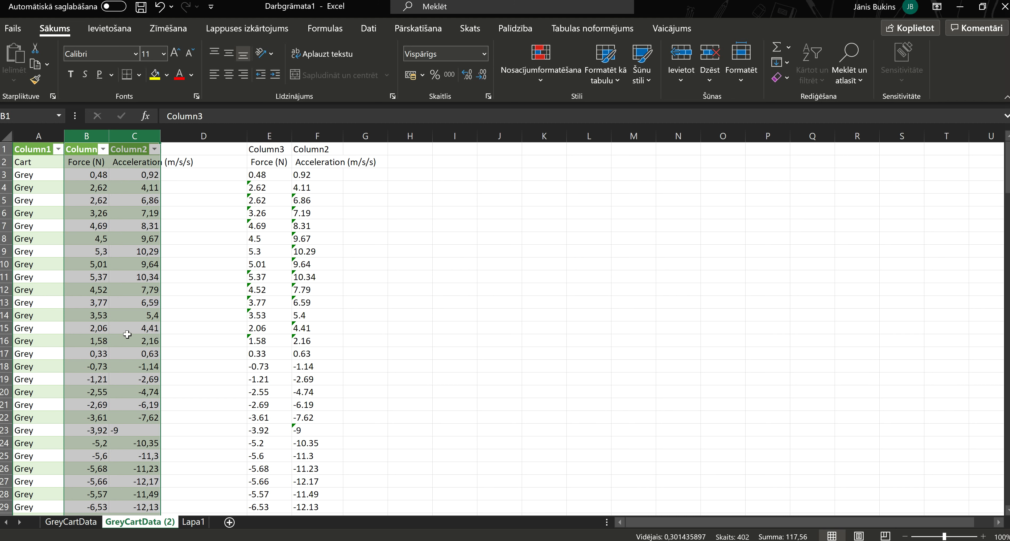
Re-enter the value -9 in C23 as a number, and undo the same edit in F23
left_click(134, 325)
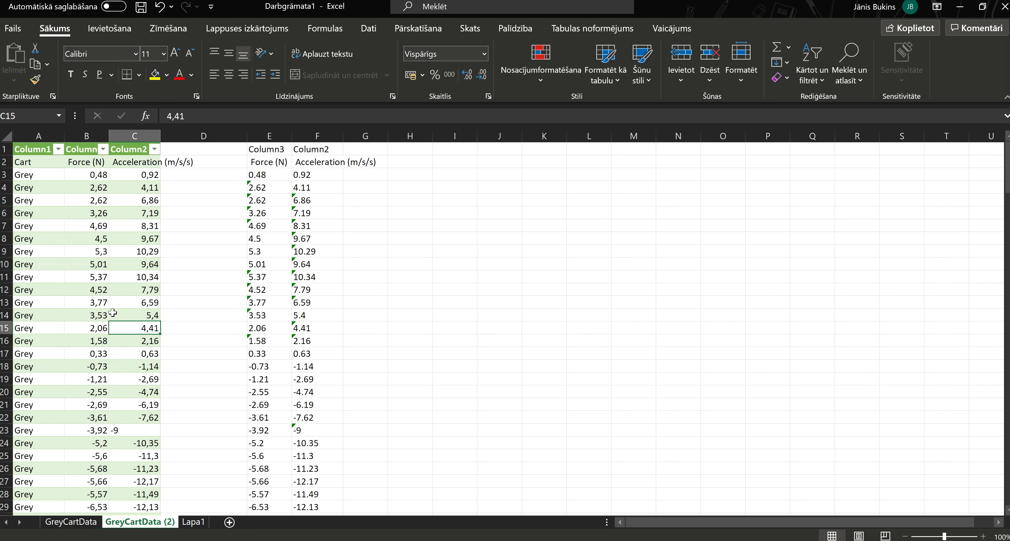
left_click(138, 429)
double_click(137, 429)
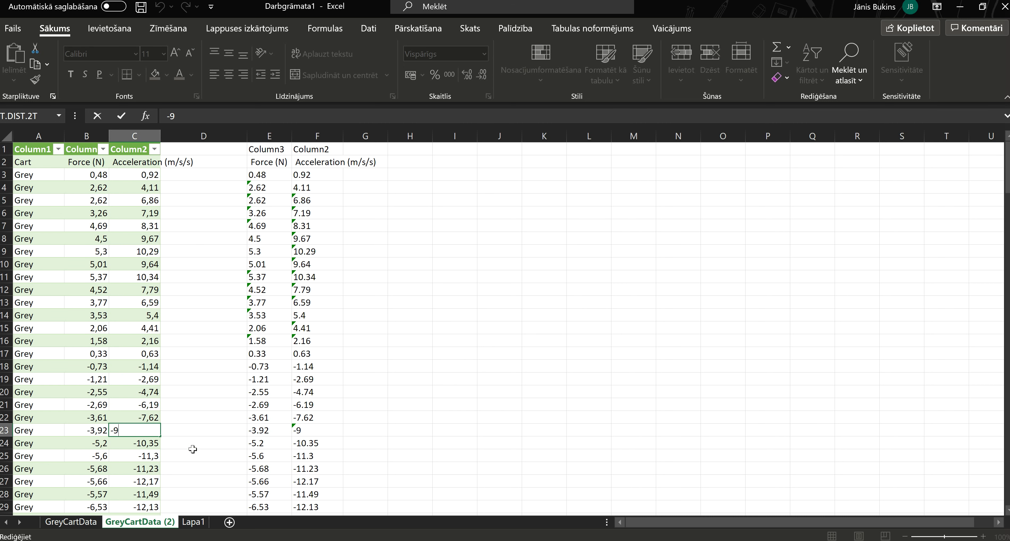
left_click(313, 428)
left_click(365, 429)
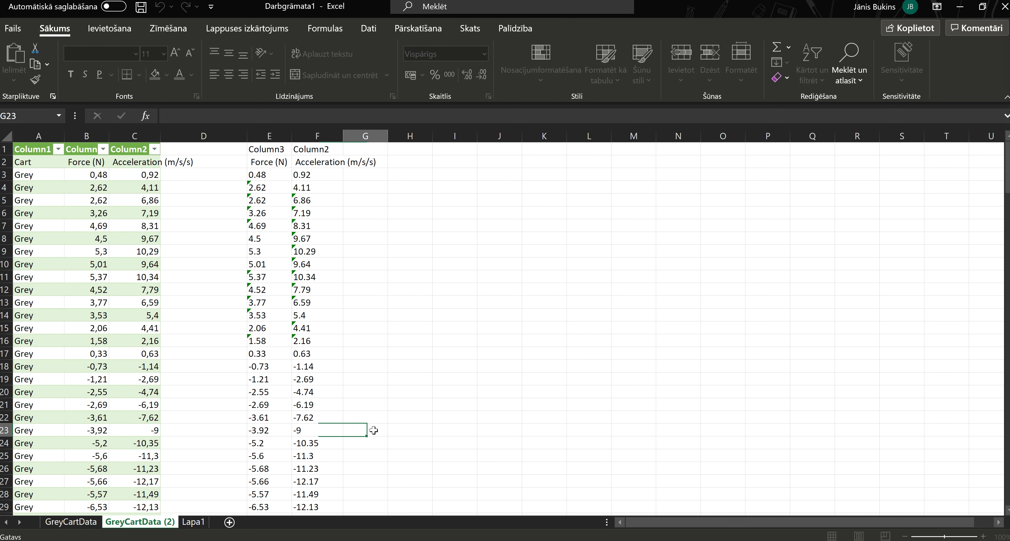
key("ctrl+z")
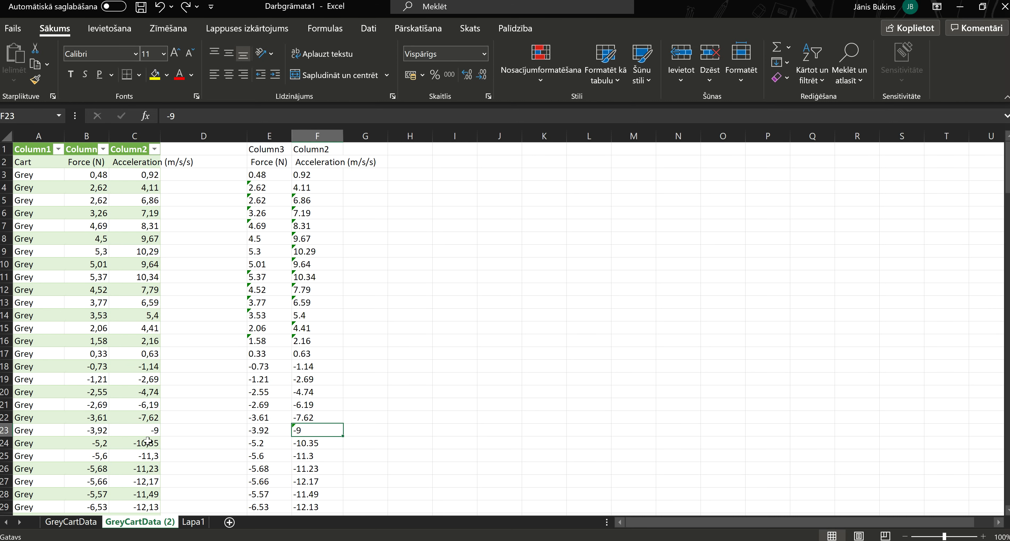
Re-enter the text values -12 in C75 and -8 in C83 as numbers
scroll(151, 448, "down", 5)
scroll(145, 435, "down", 8)
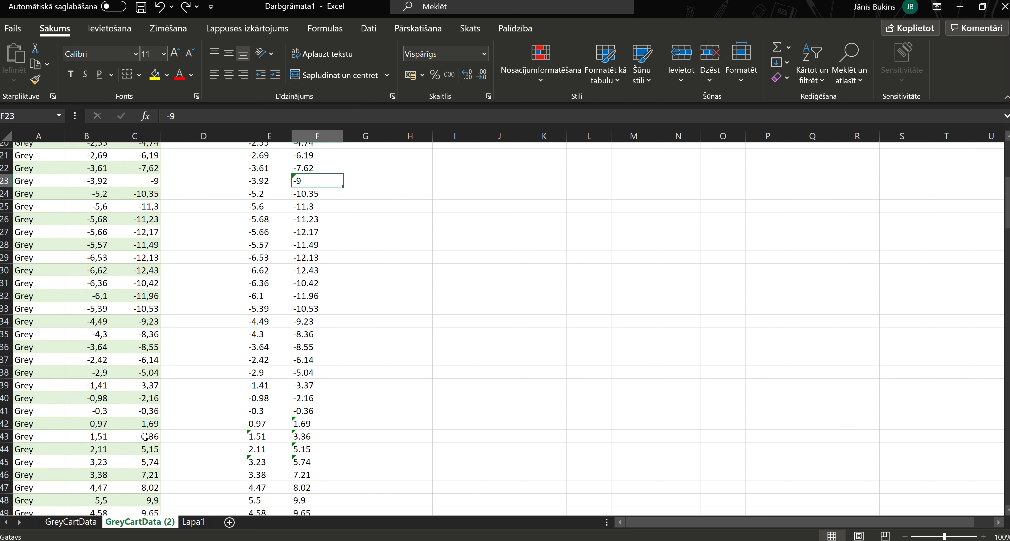
scroll(145, 435, "down", 5)
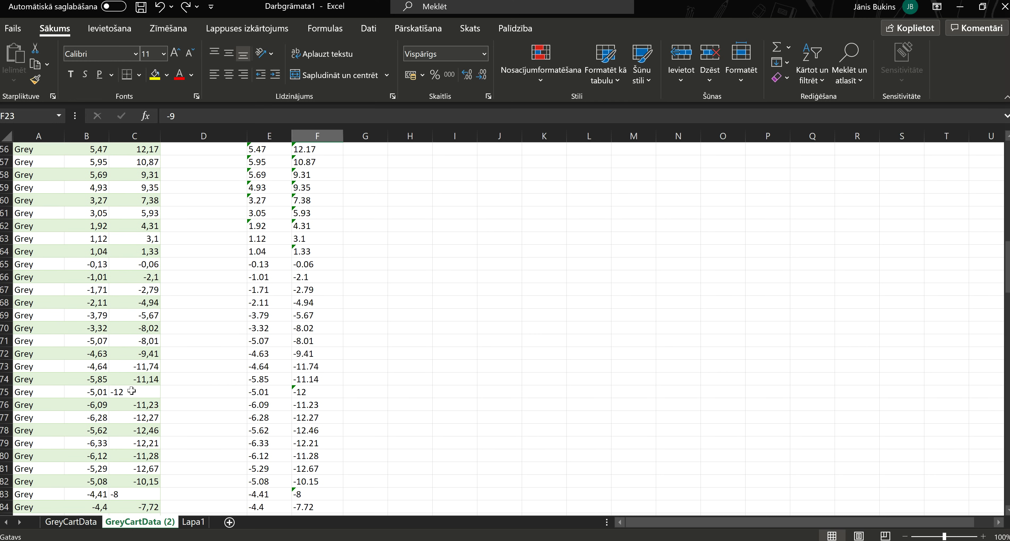
left_click(131, 392)
left_click(128, 492)
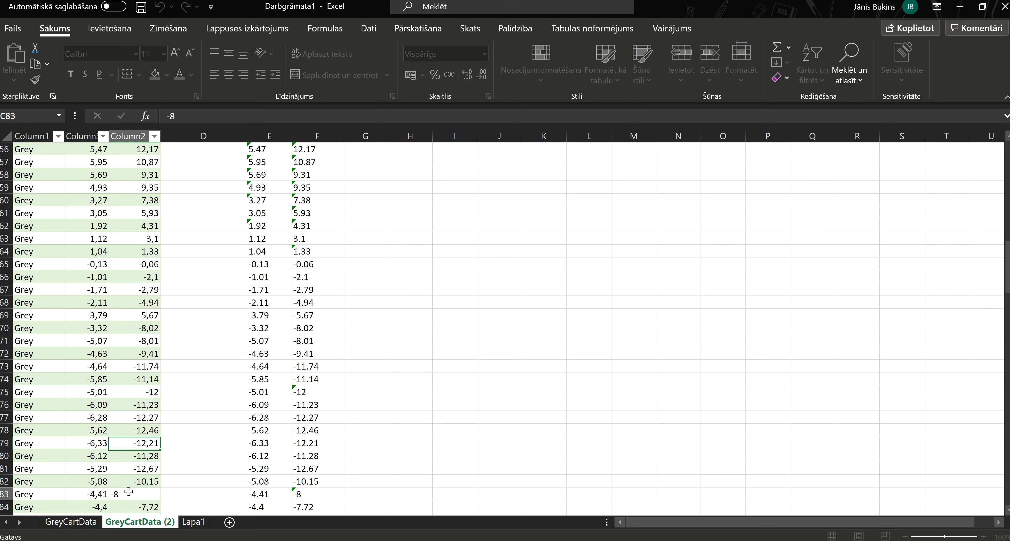
double_click(128, 492)
Re-enter the text values 4 in B94 and 10 in C97 as numbers
scroll(148, 455, "down", 3)
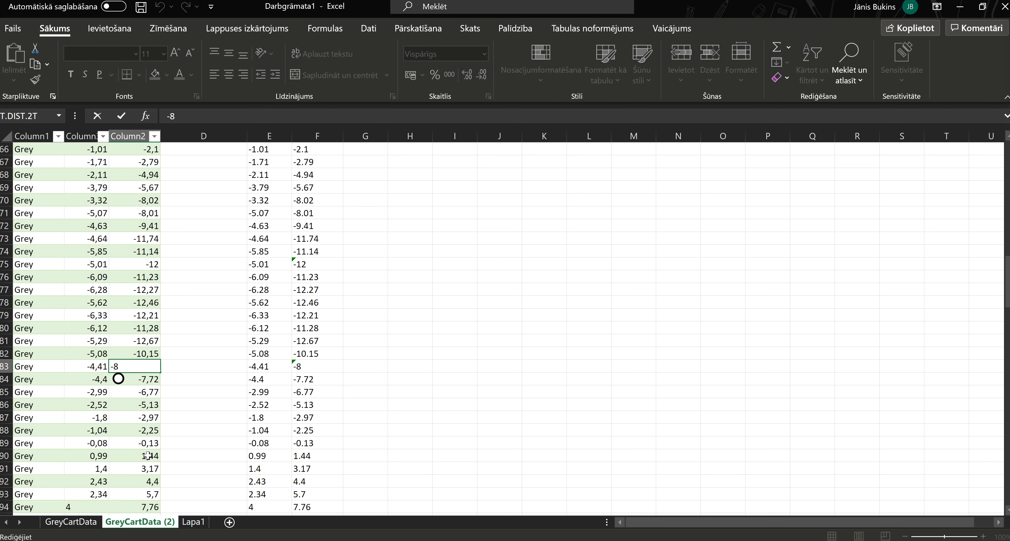
scroll(148, 456, "down", 3)
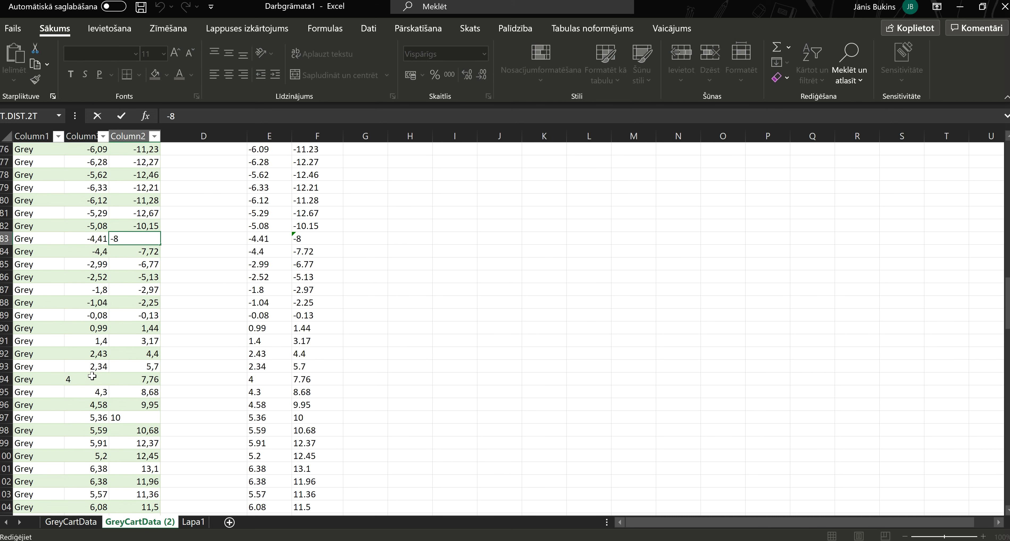
double_click(92, 376)
left_click(143, 417)
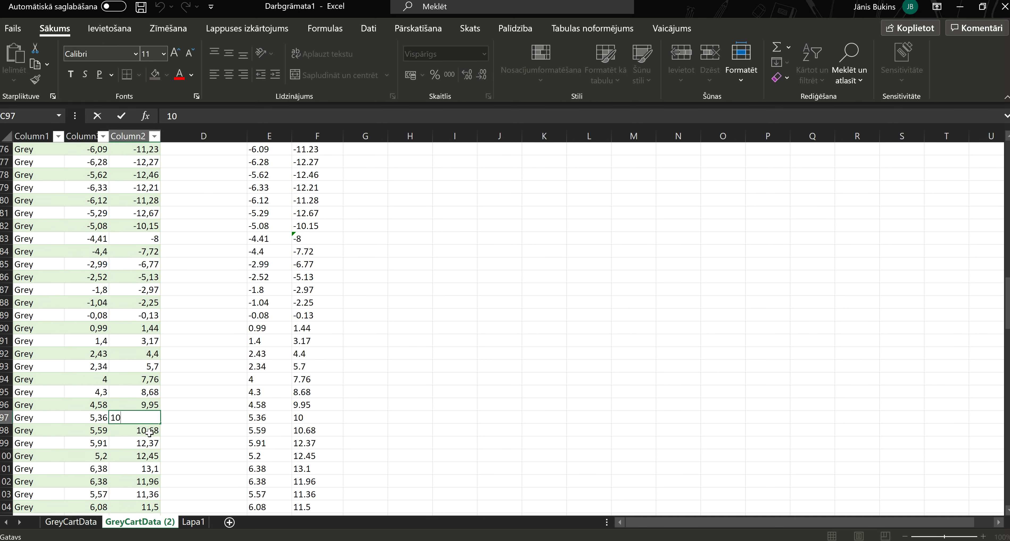
Re-enter the text values -8 in C118 and -6 in B127 as numbers
scroll(150, 439, "down", 5)
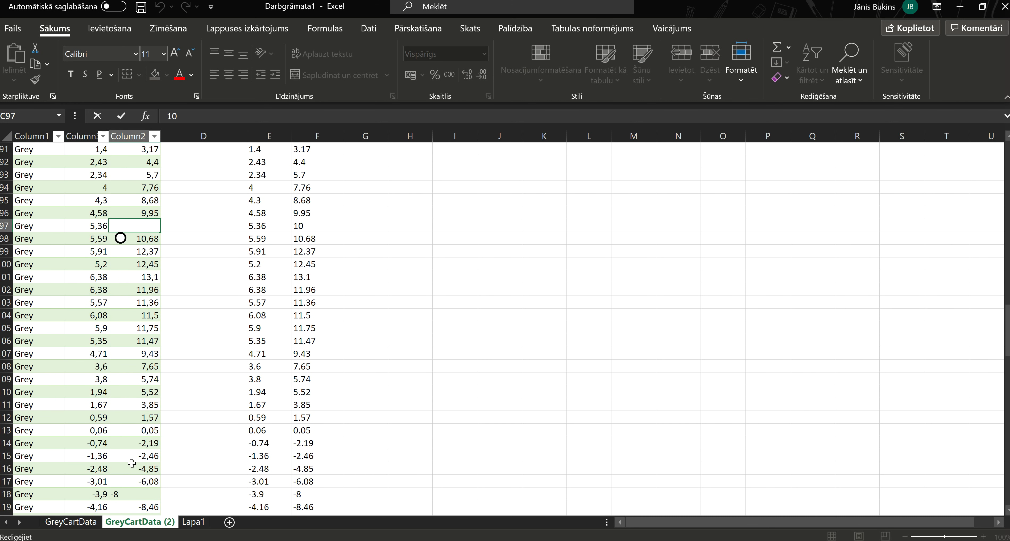
double_click(130, 491)
scroll(86, 380, "down", 7)
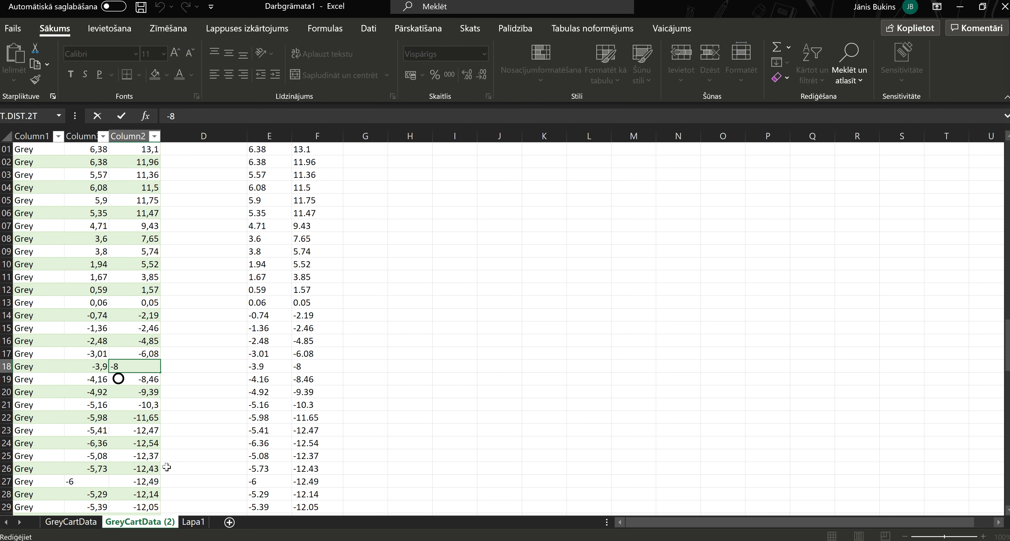
left_click(85, 354)
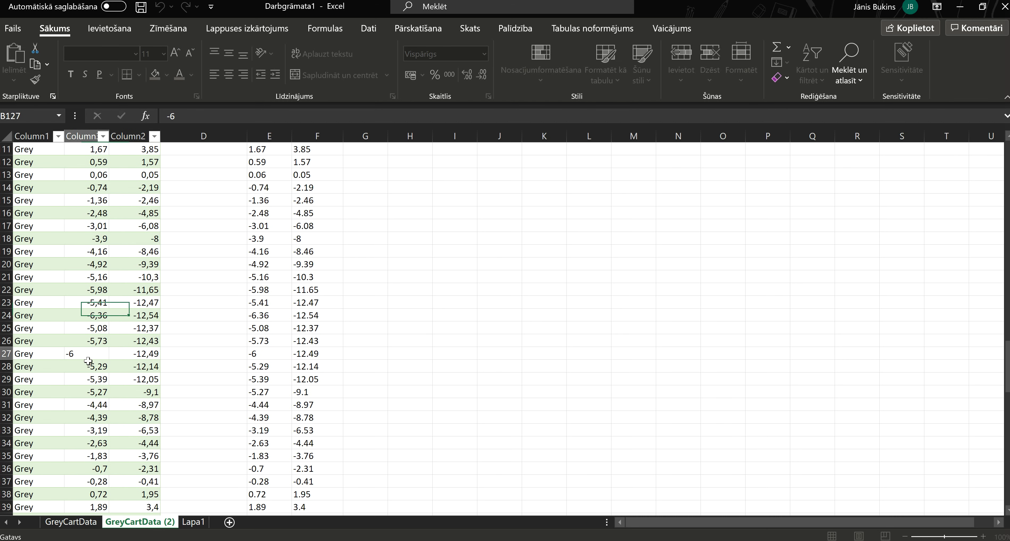
key("F2")
Re-enter the text value -11 in C169 as a number and check the remaining rows to the table's end
scroll(130, 409, "down", 15)
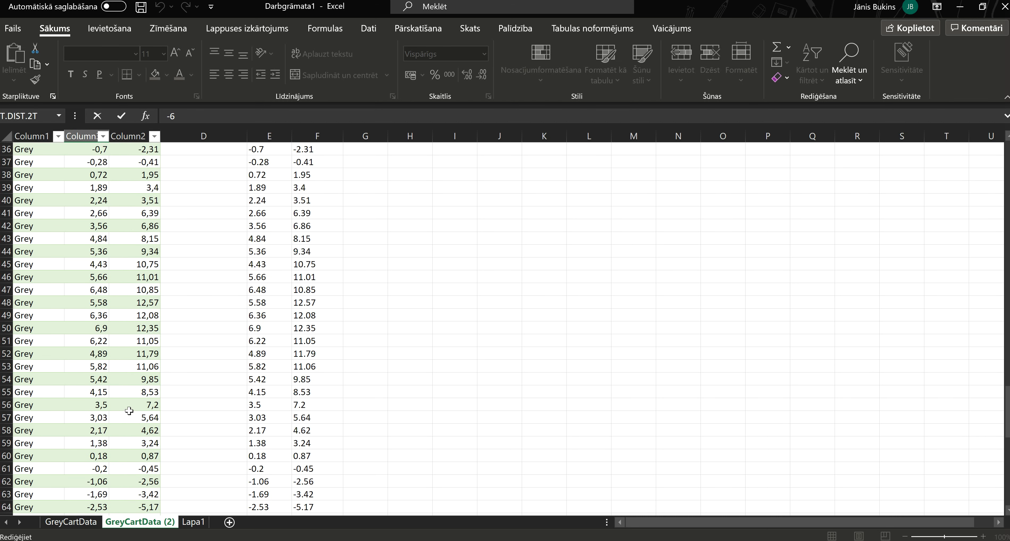
scroll(128, 412, "down", 3)
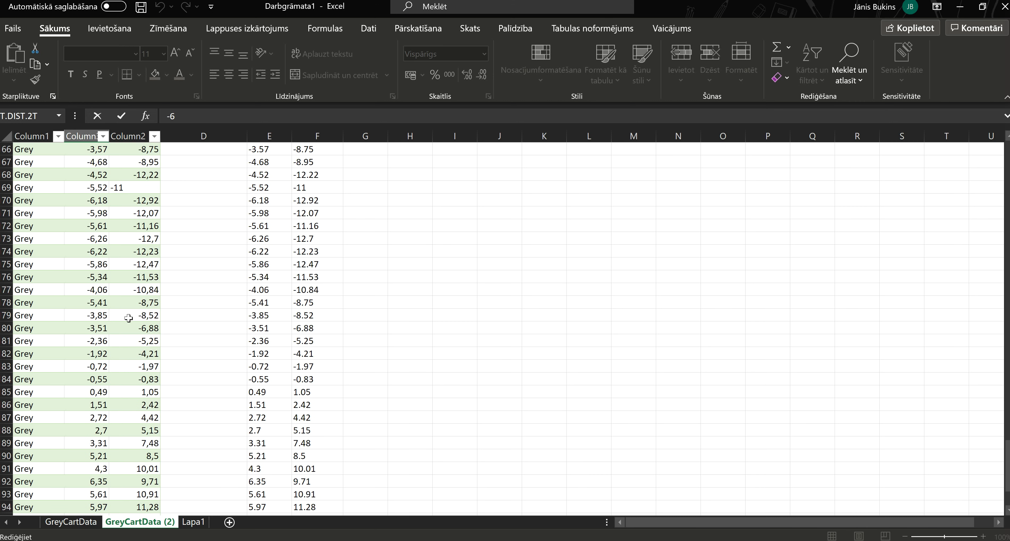
left_click(140, 188)
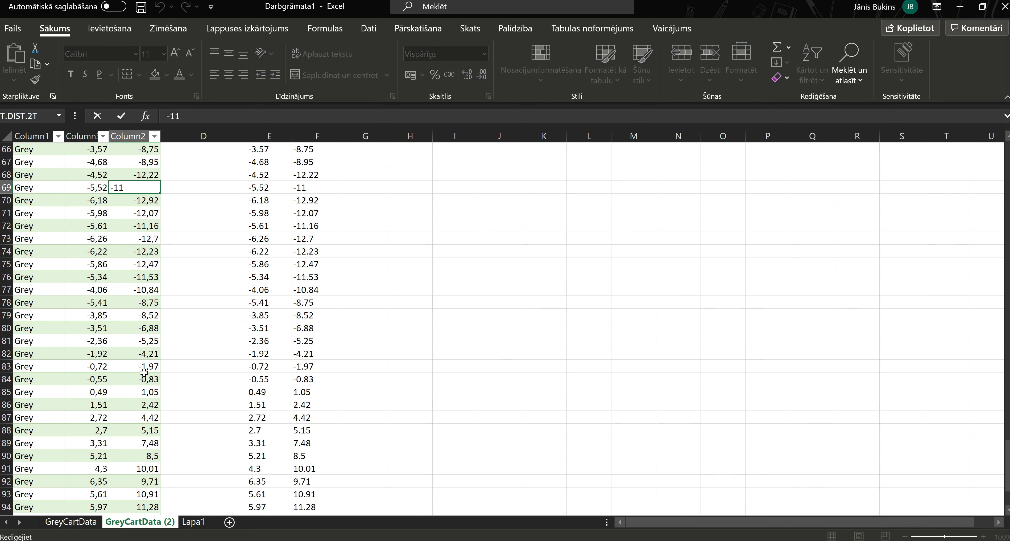
scroll(140, 397, "down", 8)
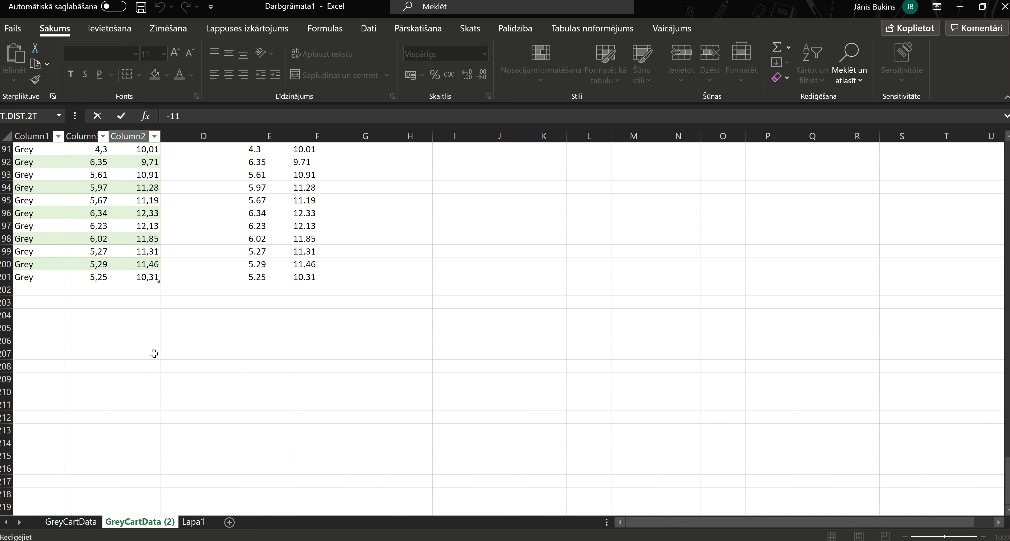
scroll(153, 354, "up", 8)
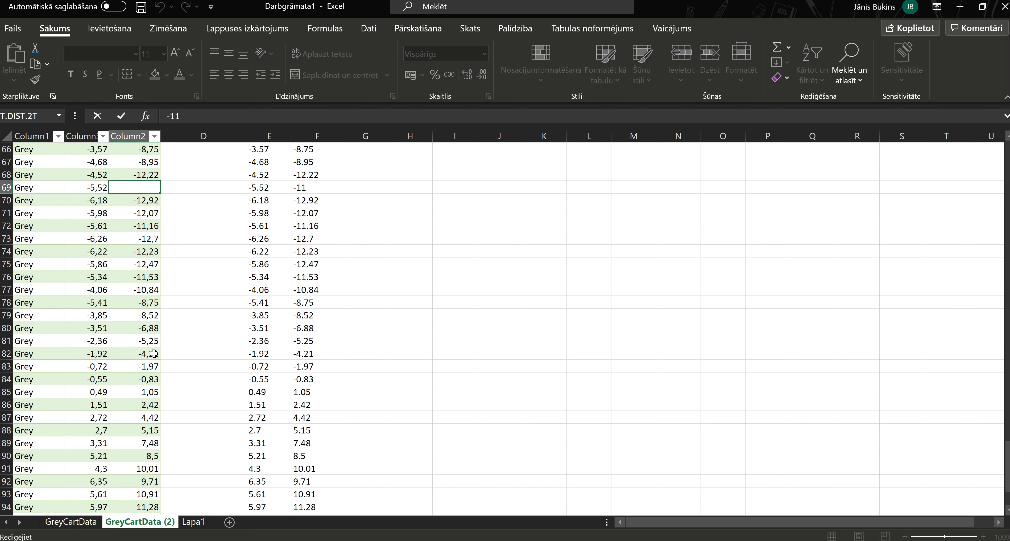
scroll(153, 353, "up", 20)
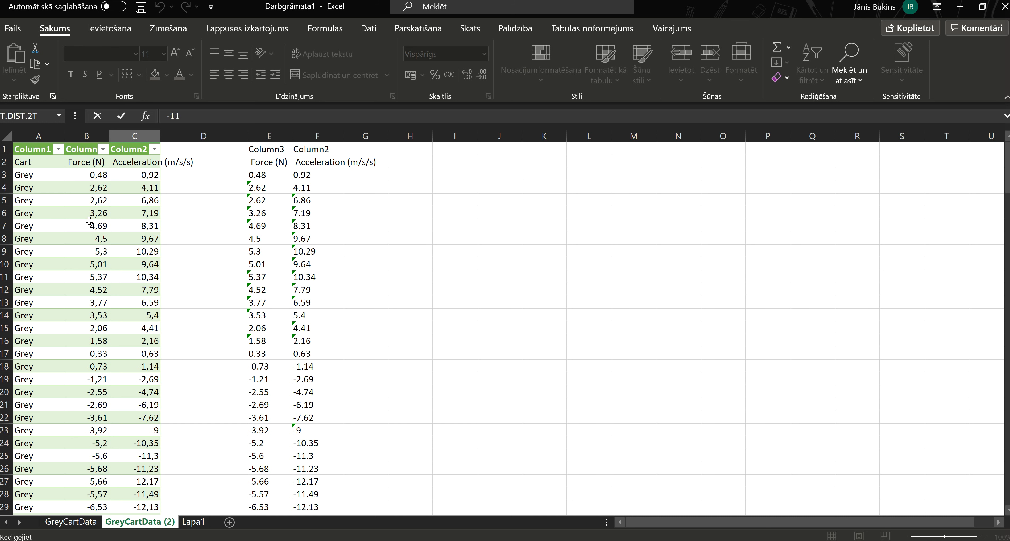
left_click(83, 165)
Insert a markers-only scatter chart of columns B and C and place it beside the data, starting around column H
left_click_drag(119, 188, 121, 189)
left_click_drag(98, 145, 138, 142)
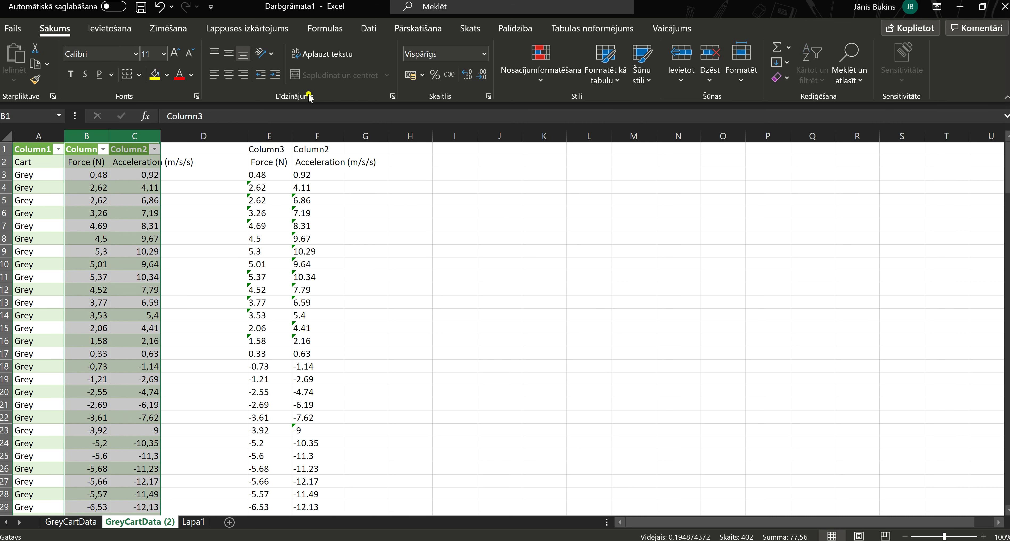
left_click(117, 34)
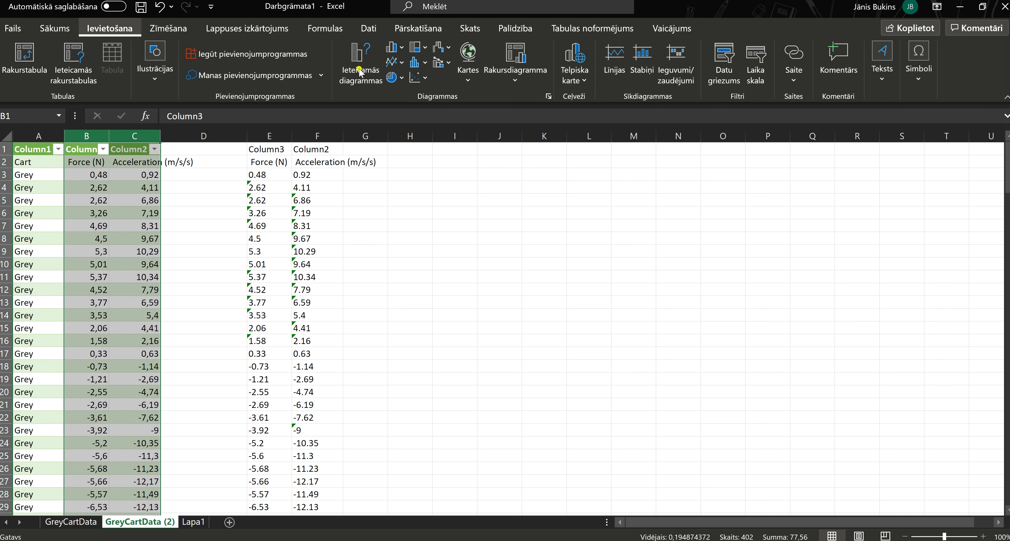
left_click(416, 78)
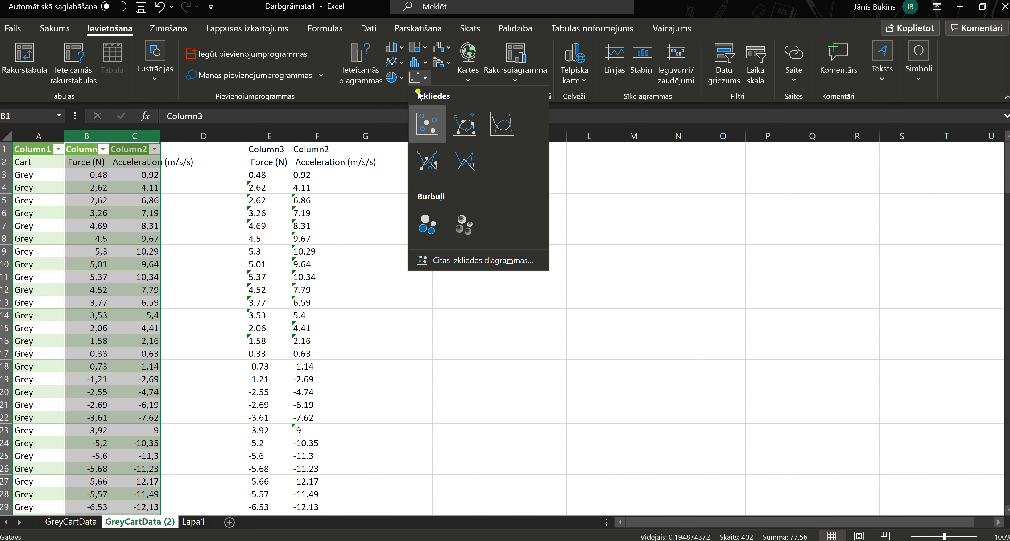
left_click(423, 126)
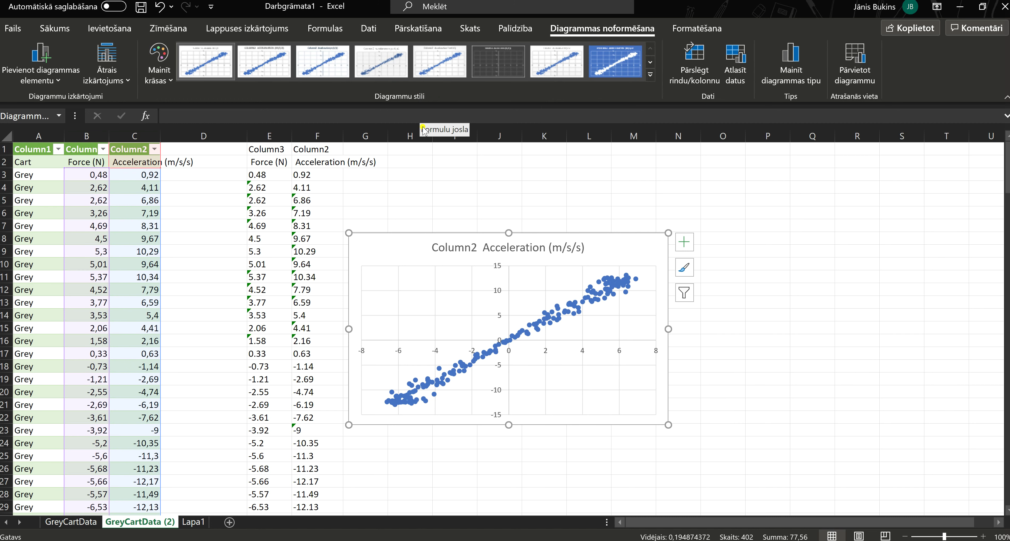
left_click_drag(397, 255, 463, 185)
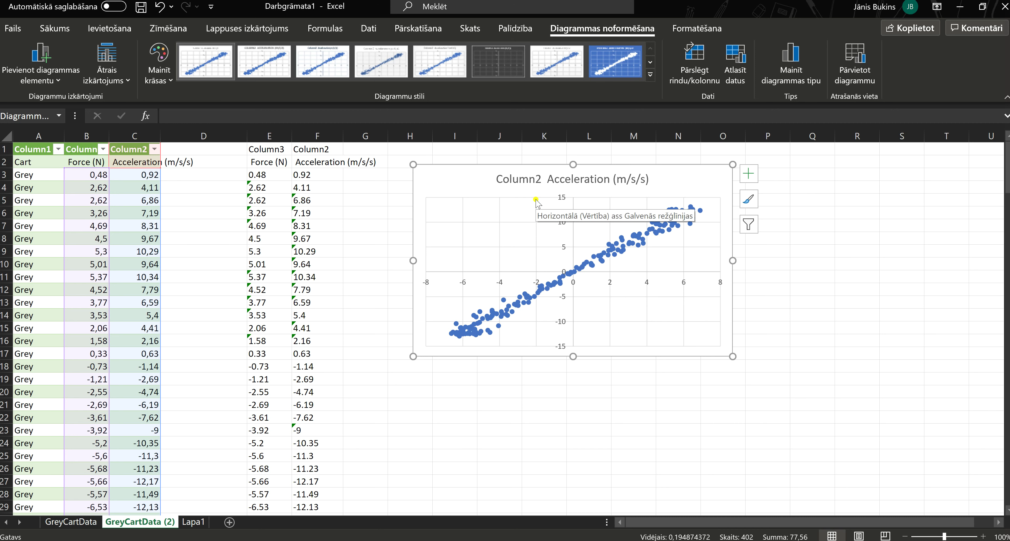
Change the chart title to "Ratiņu paātrinājums atkarībā no spēka"
left_click(534, 180)
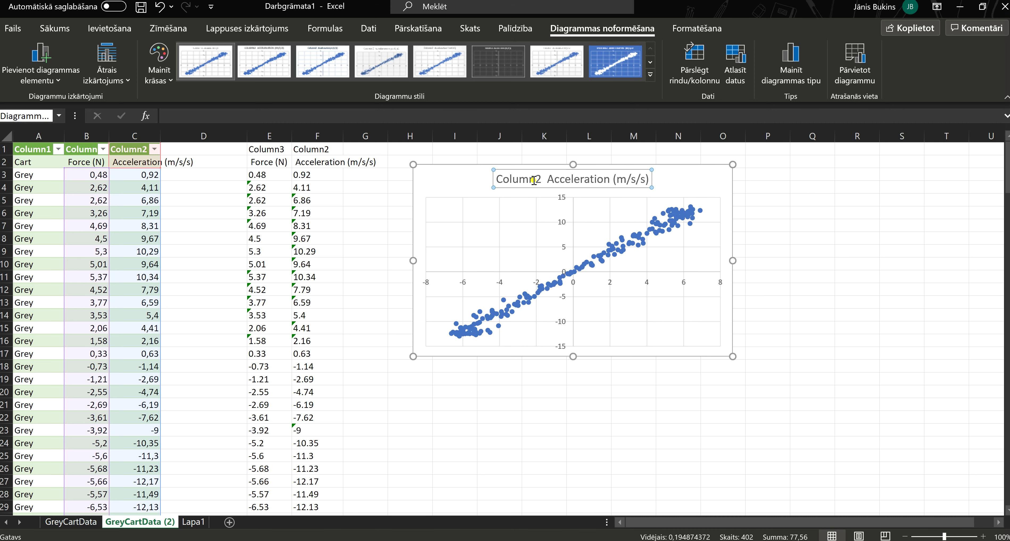
double_click(534, 181)
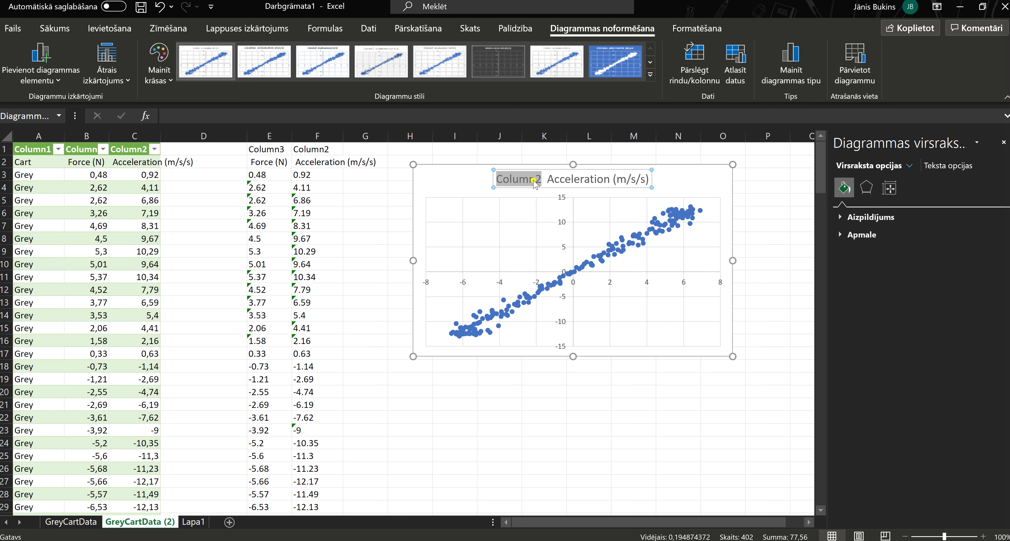
triple_click(534, 180)
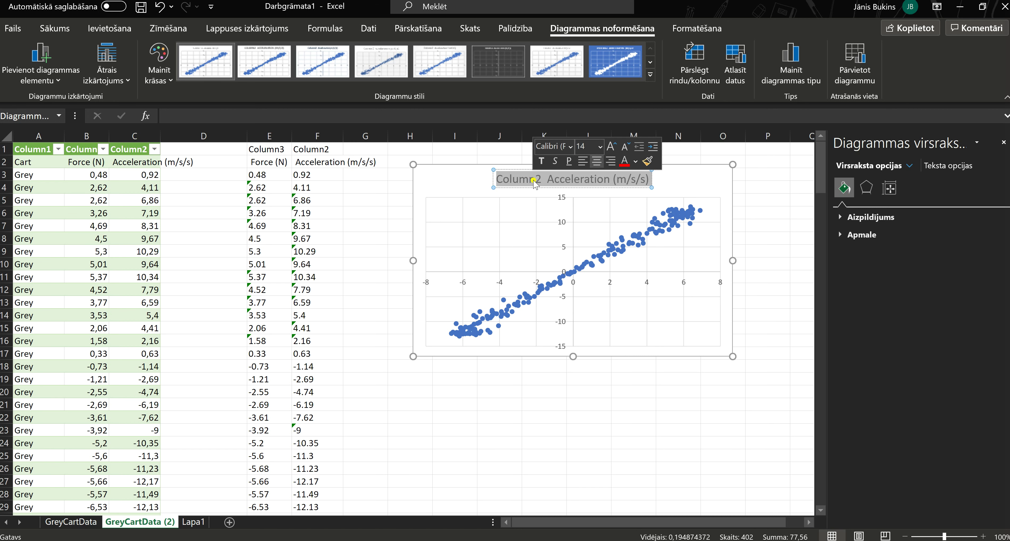
type("Rati")
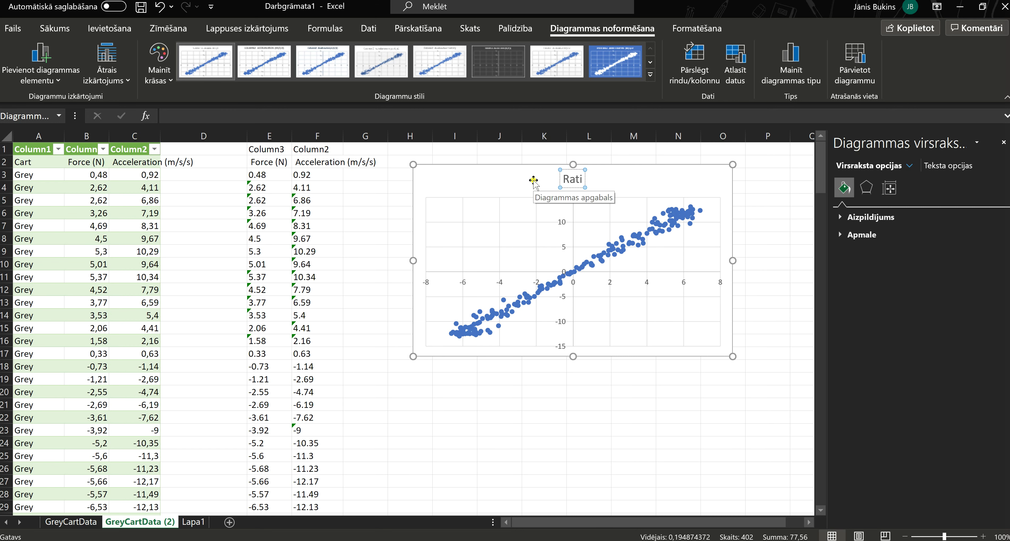
type("ņu pa")
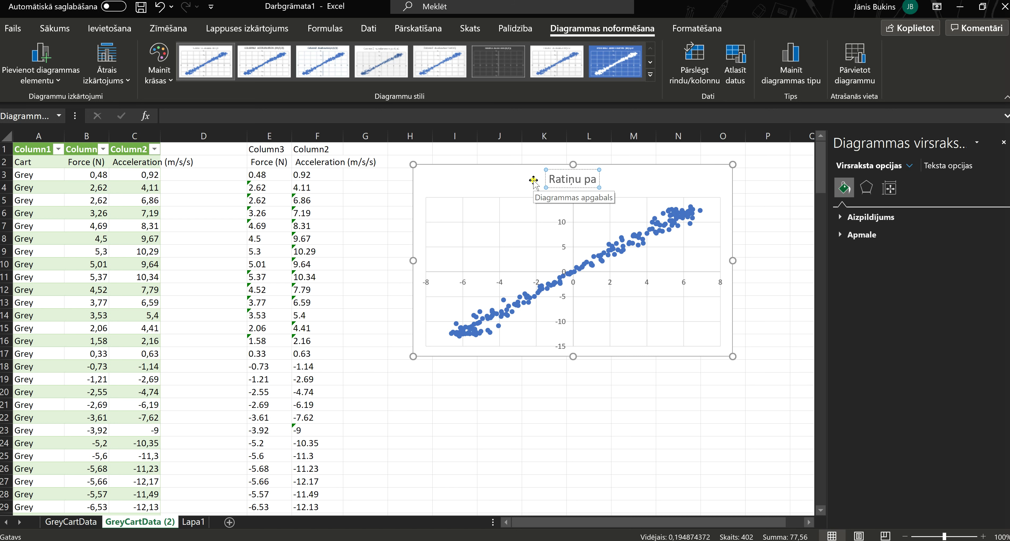
type("ātrinājums a")
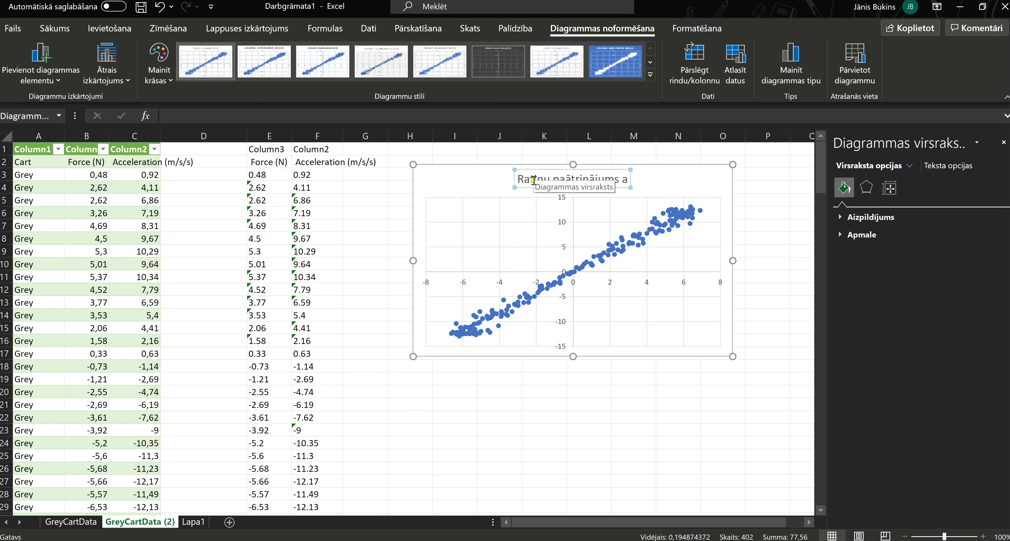
type("tkarībā no spēka")
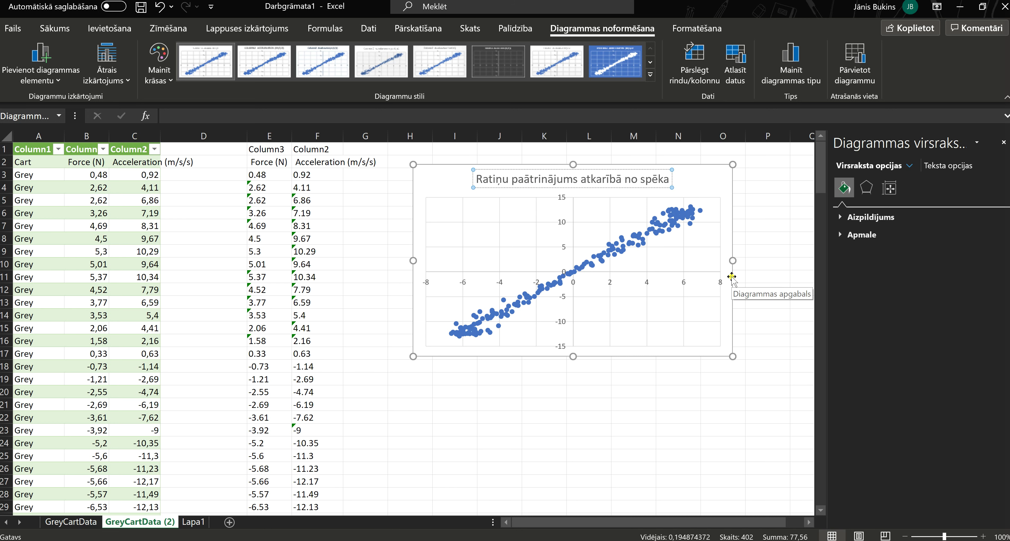
left_click(1004, 142)
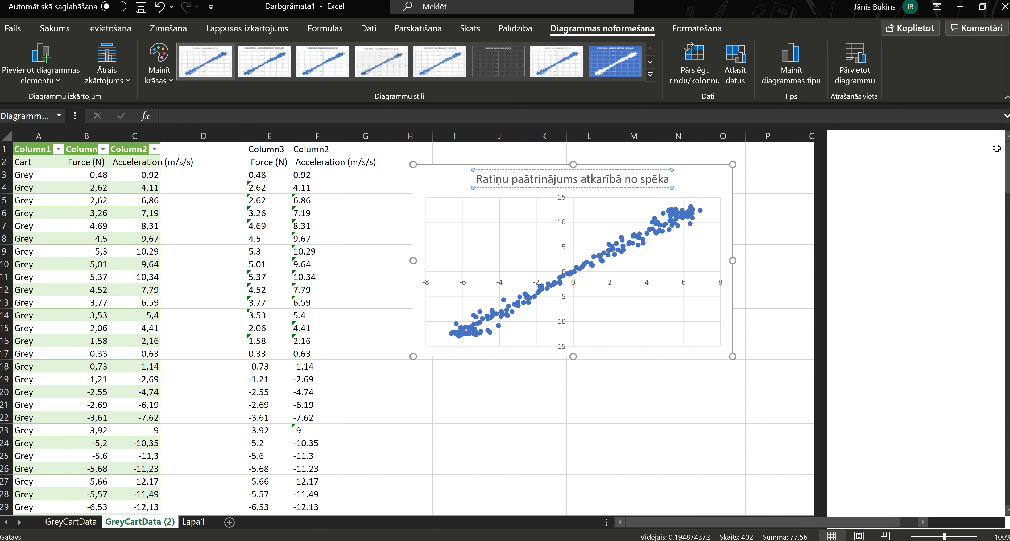
Add axis titles to the chart and set the horizontal axis title to "F, N"
left_click(723, 181)
left_click(747, 177)
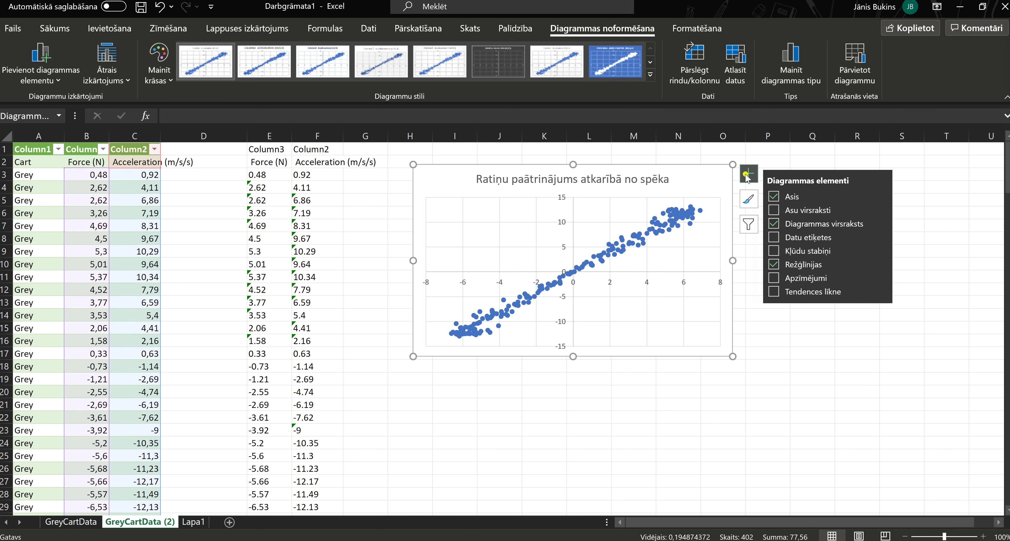
left_click(774, 210)
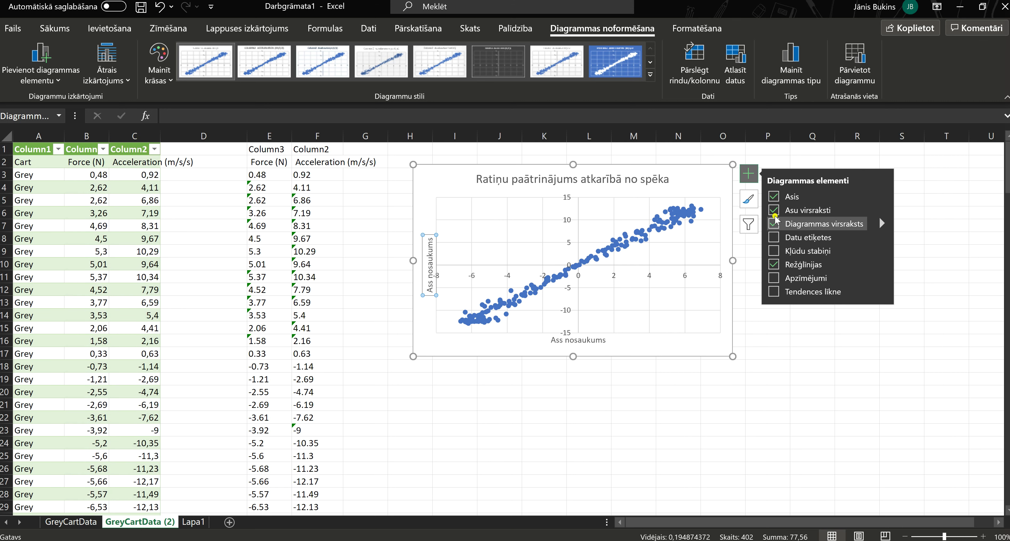
left_click(571, 341)
double_click(570, 342)
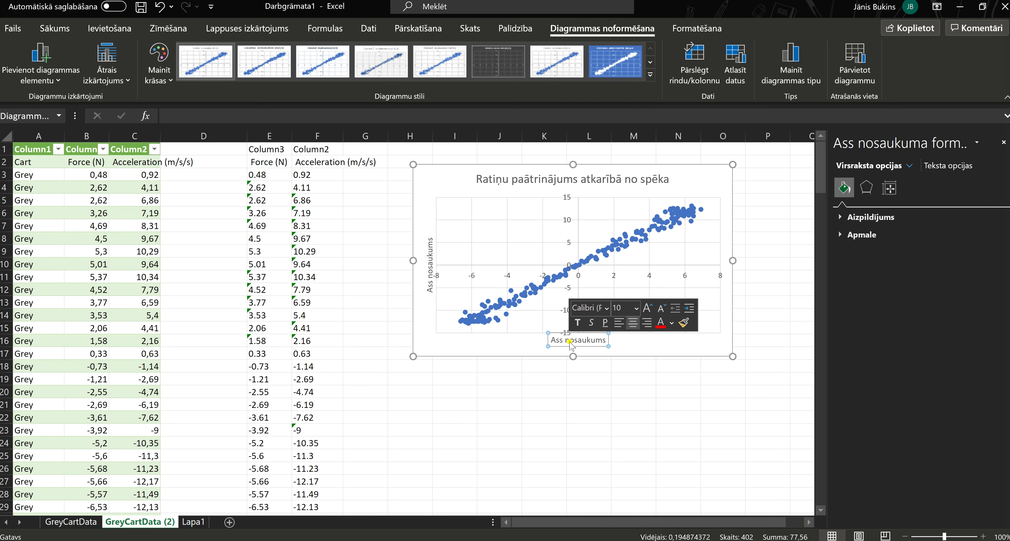
triple_click(571, 342)
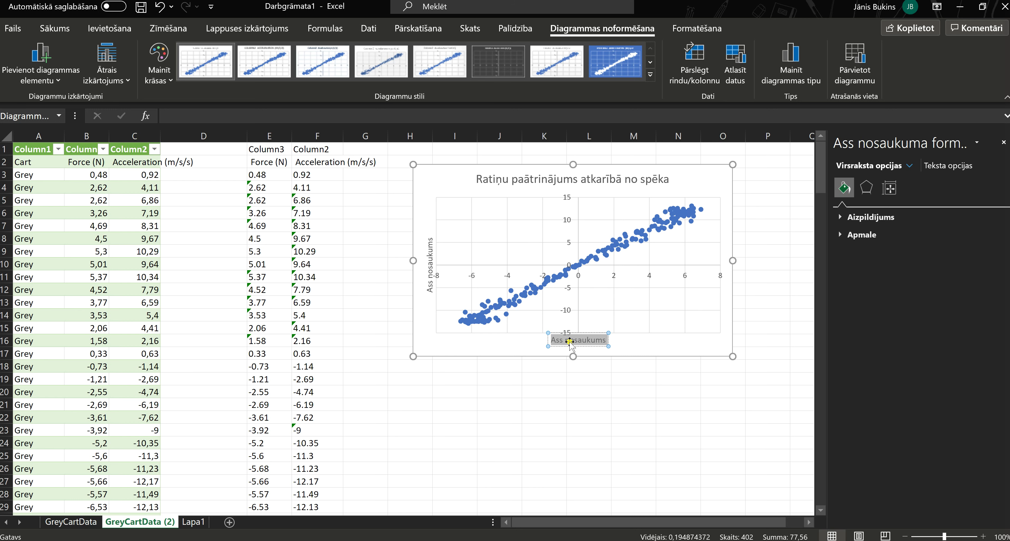
type("F, N")
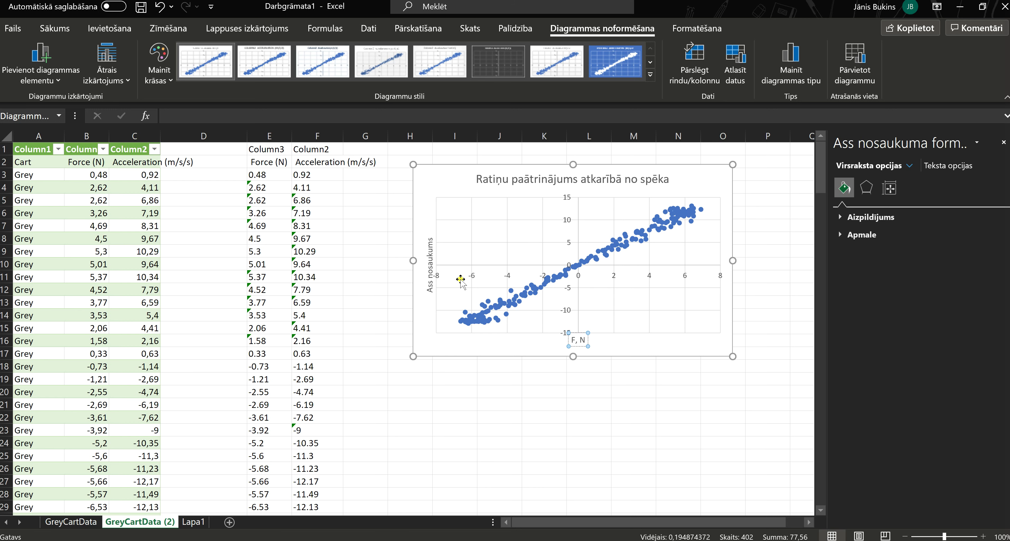
Set the vertical axis title to "a, m/s/s"
double_click(430, 271)
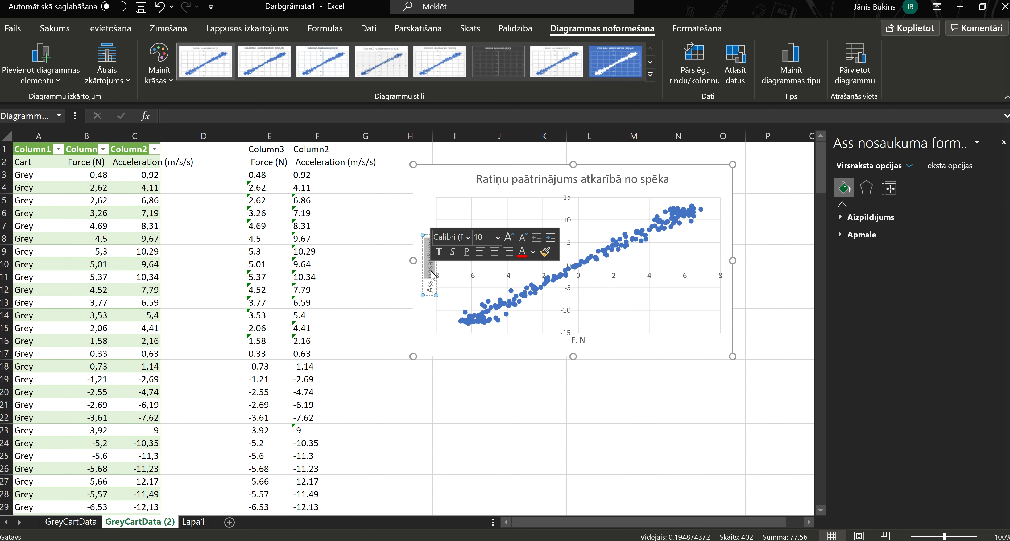
key("ctrl+a")
key("BackSpace")
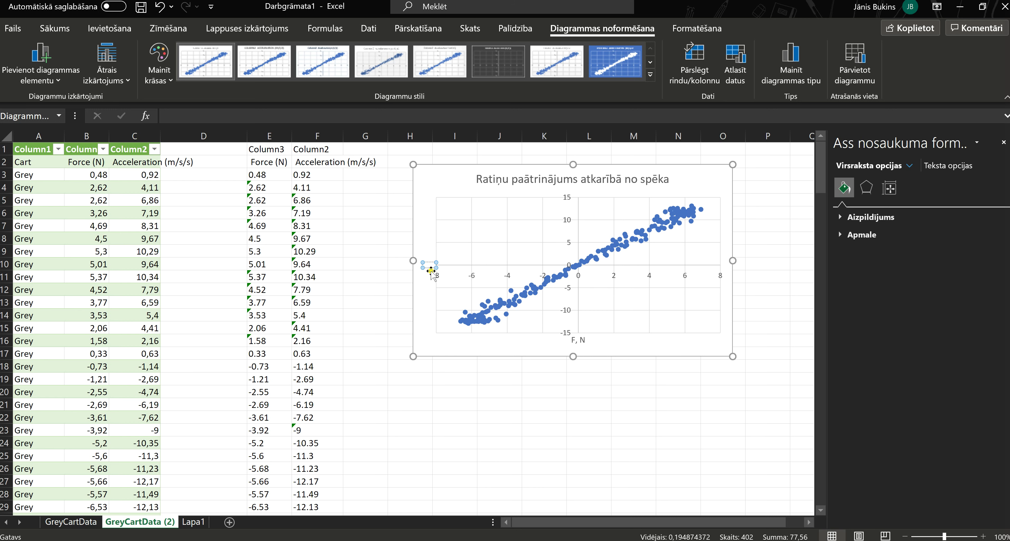
type("m/s/s")
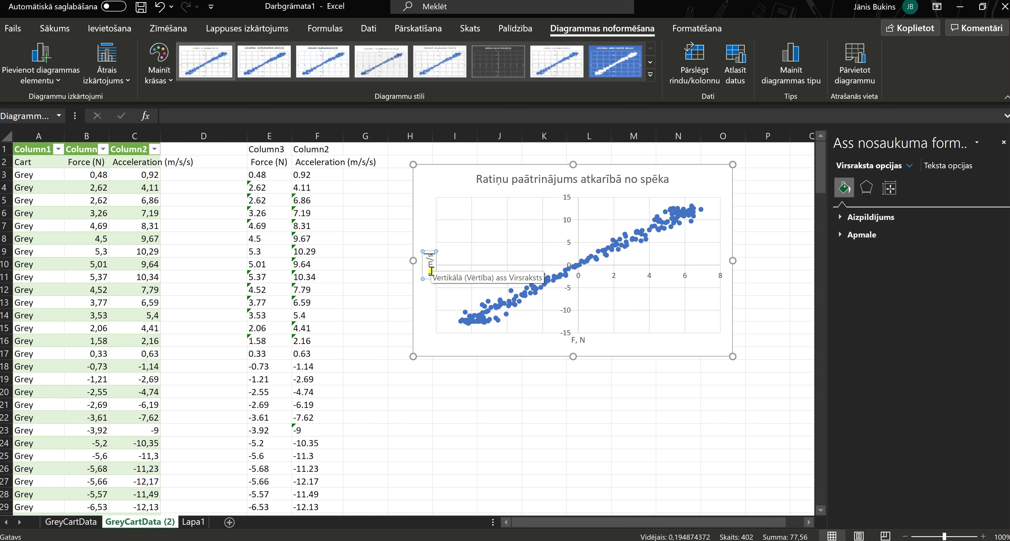
left_click(431, 271)
type("a,")
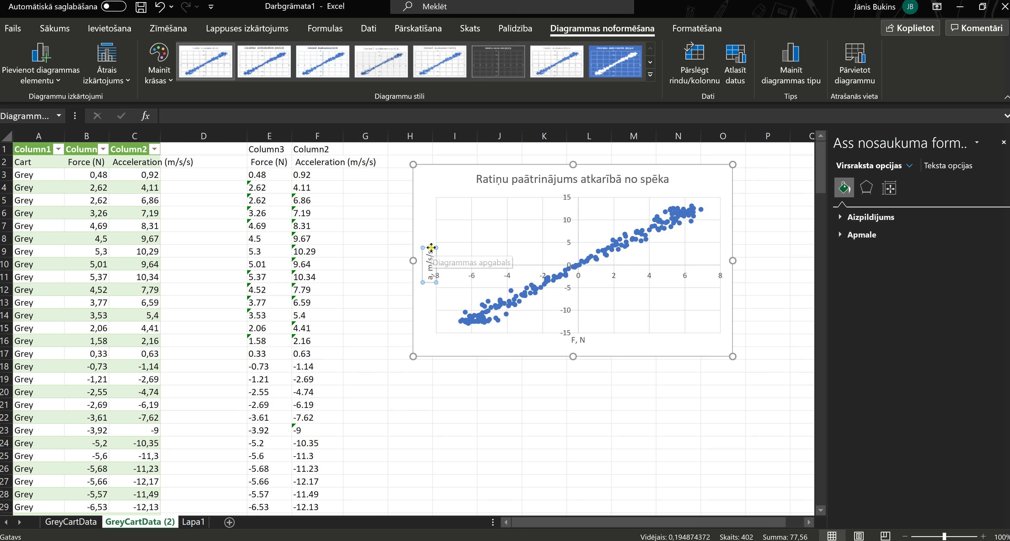
Move the vertical axis title to the upper end of its axis and the horizontal axis title to the right end of its axis
left_click_drag(430, 198, 430, 196)
left_click(580, 341)
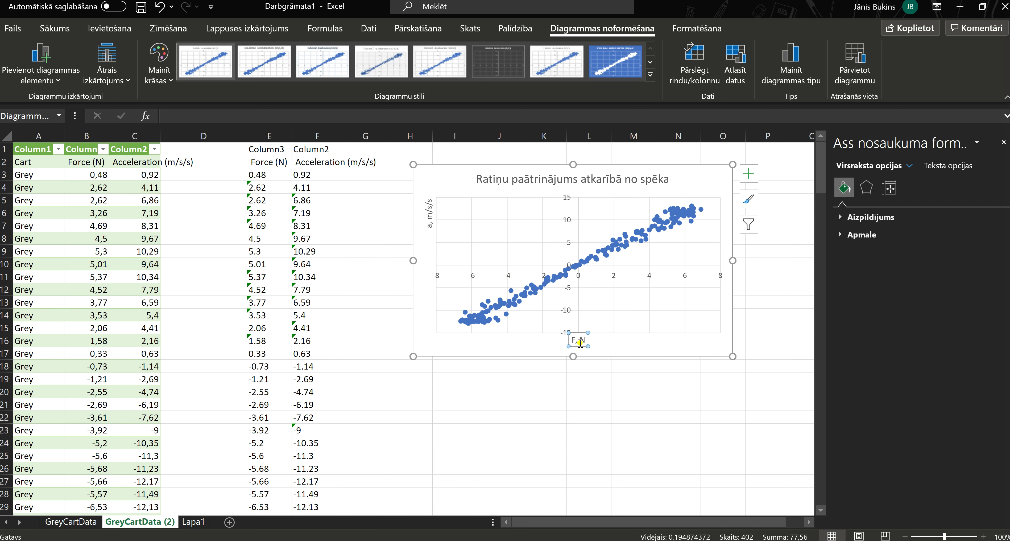
left_click_drag(579, 347, 710, 347)
left_click(1003, 142)
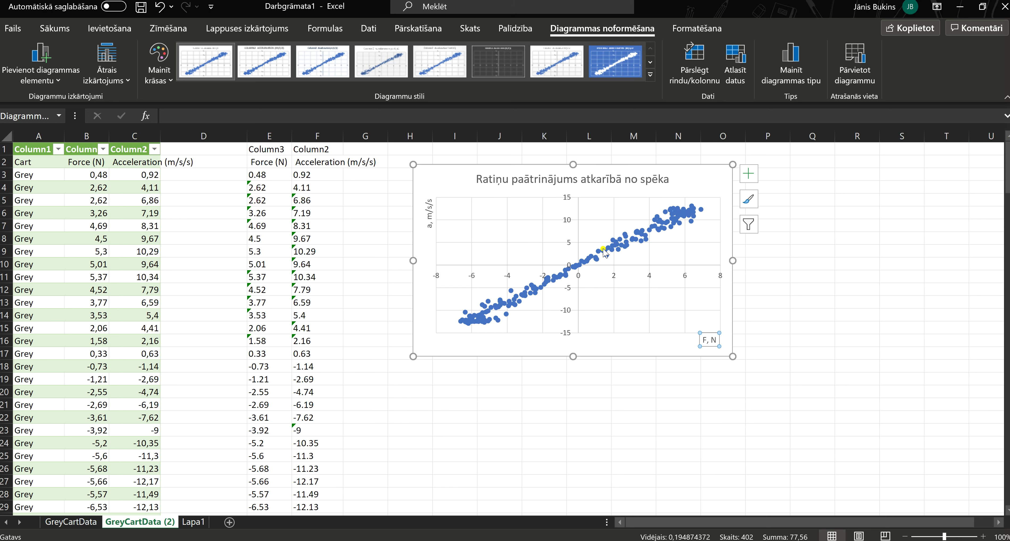
Add a linear trendline to the scatter series with its intercept set to 0,0
mouse_move(605, 253)
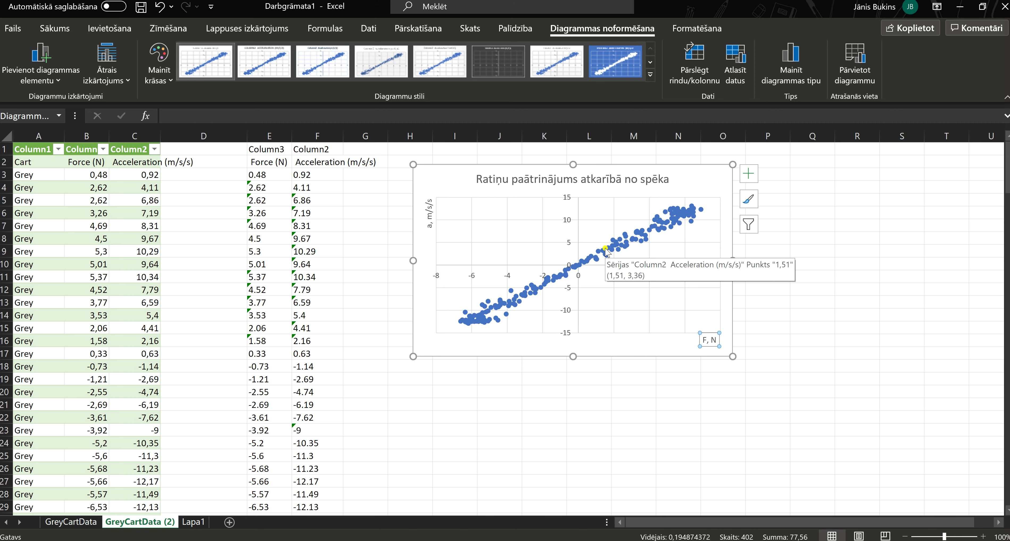
right_click(607, 251)
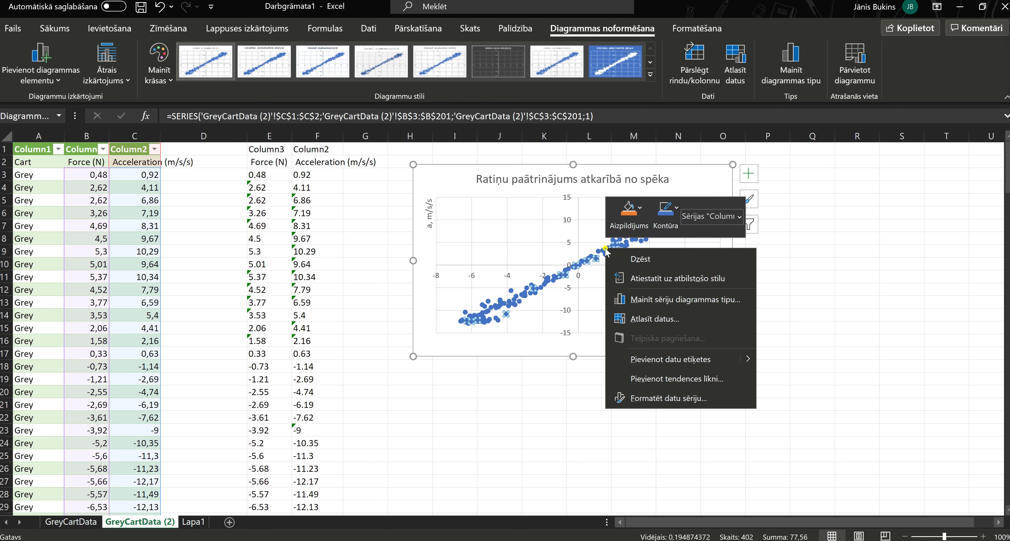
left_click(654, 379)
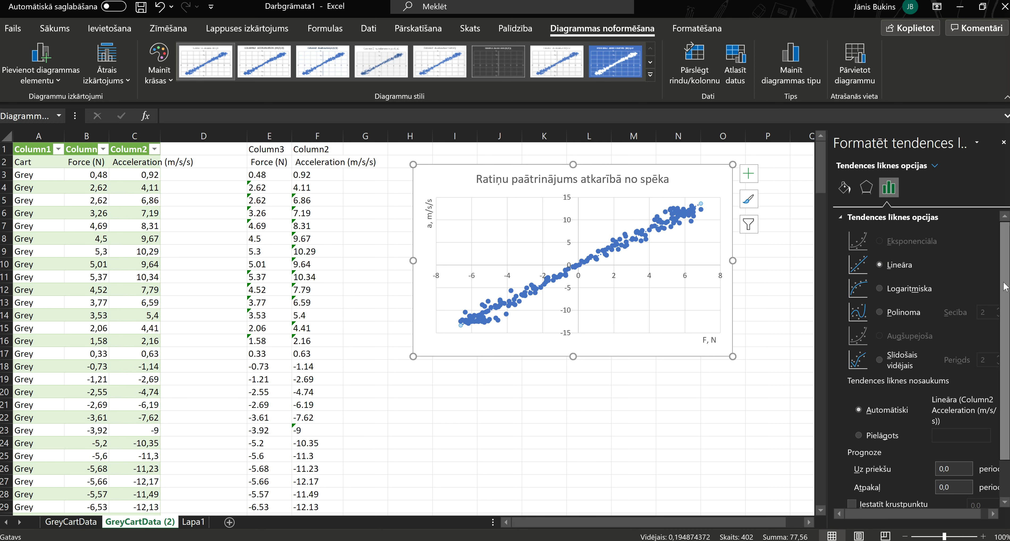
left_click_drag(1002, 281, 1005, 345)
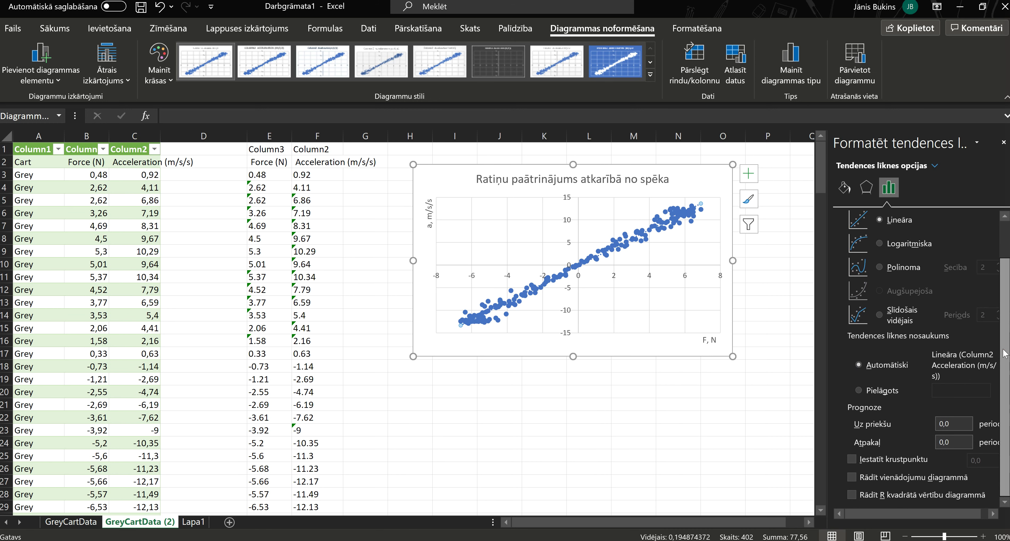
left_click(852, 460)
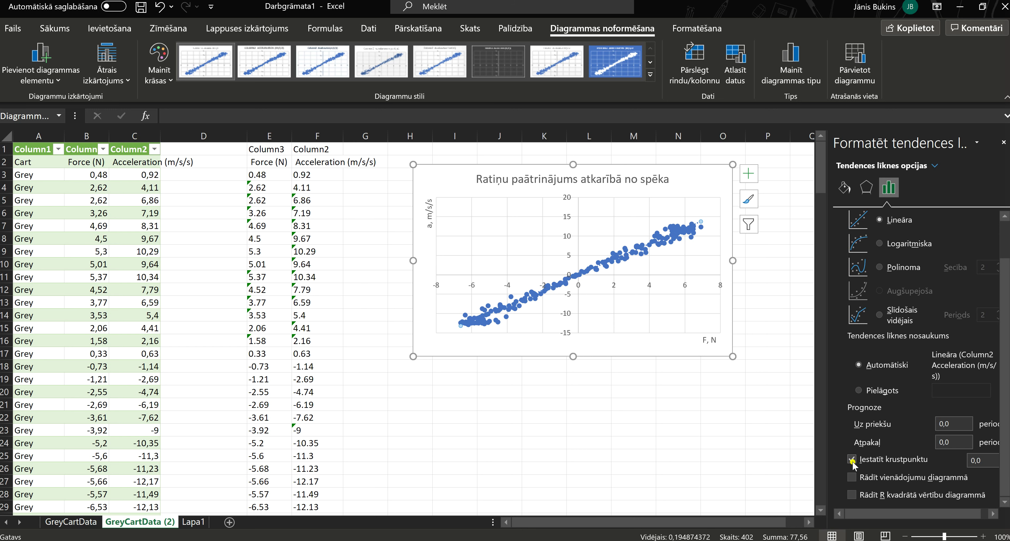
Display the trendline's equation and R-squared value on the chart and move the label clear of the data points
left_click(852, 495)
left_click_drag(668, 221, 638, 207)
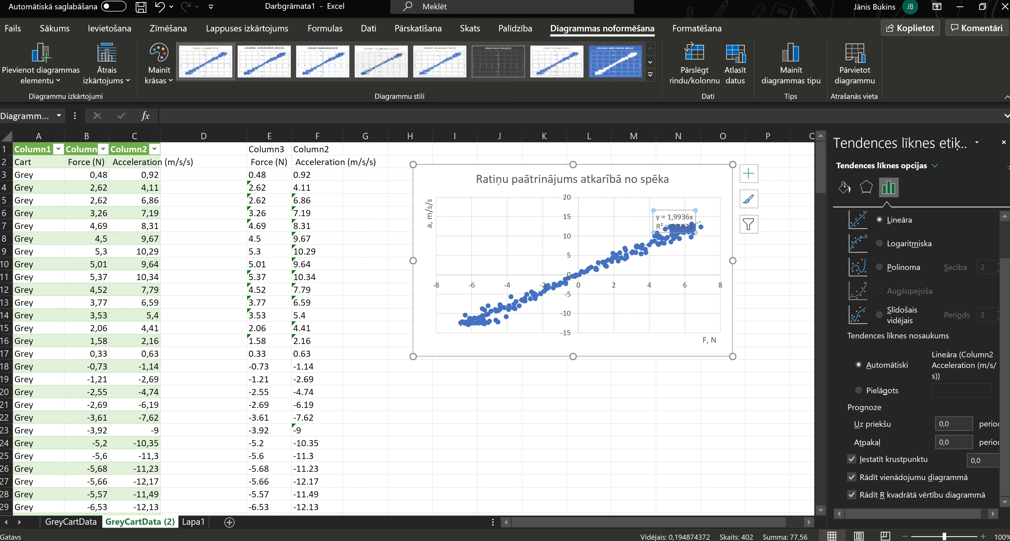
left_click(1002, 145)
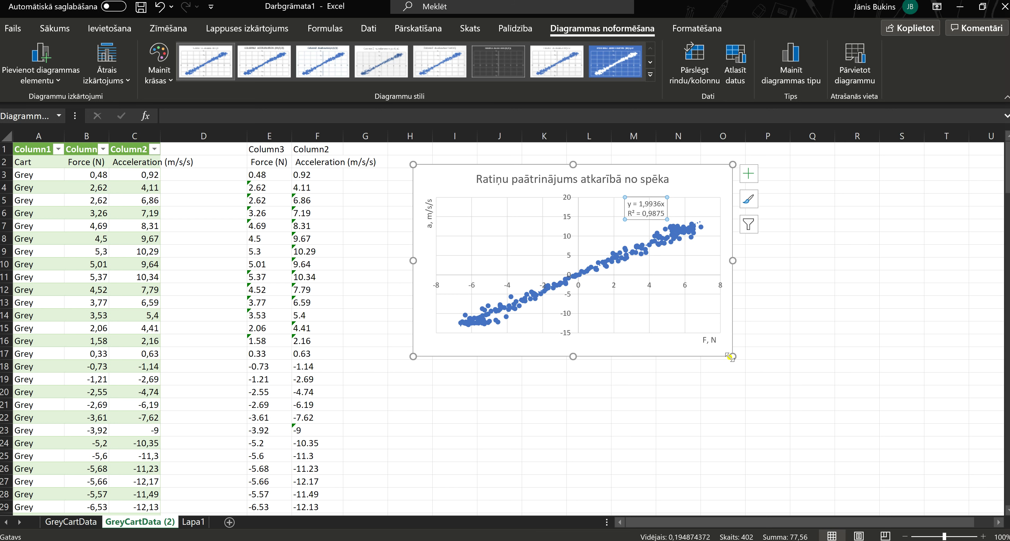
Enlarge the chart to reach about column Q and row 22, and set the trendline label's font size to 11
left_click_drag(731, 356, 803, 417)
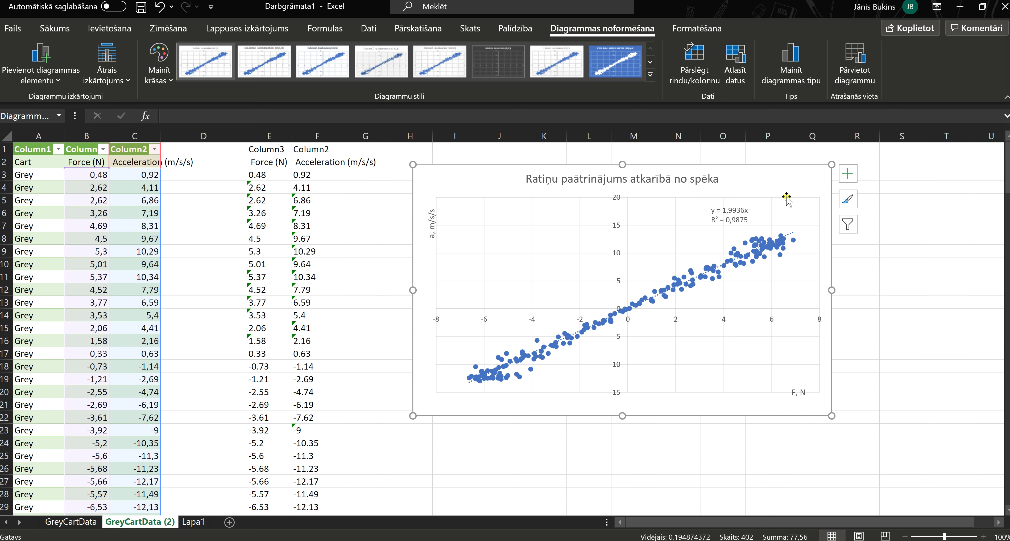
left_click(740, 218)
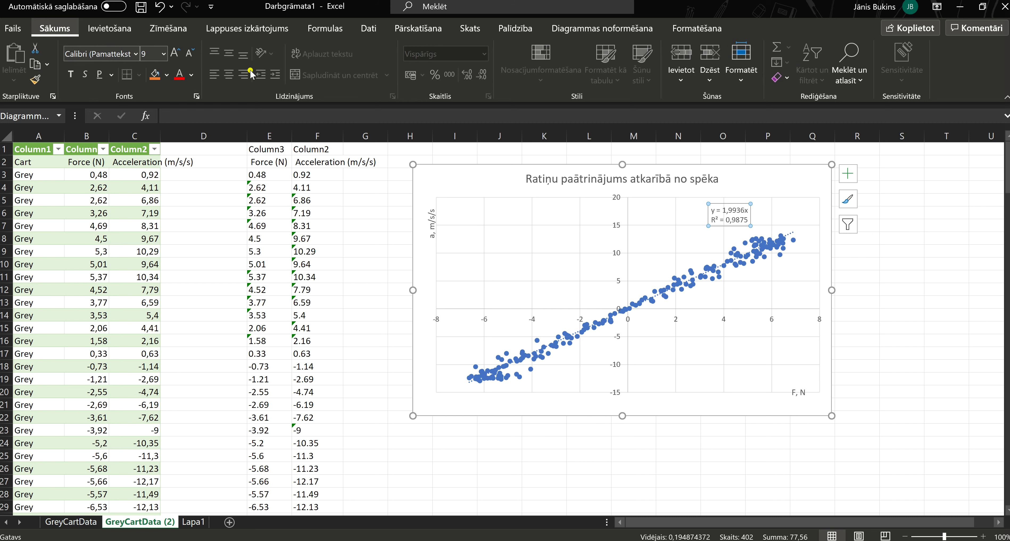
left_click(175, 54)
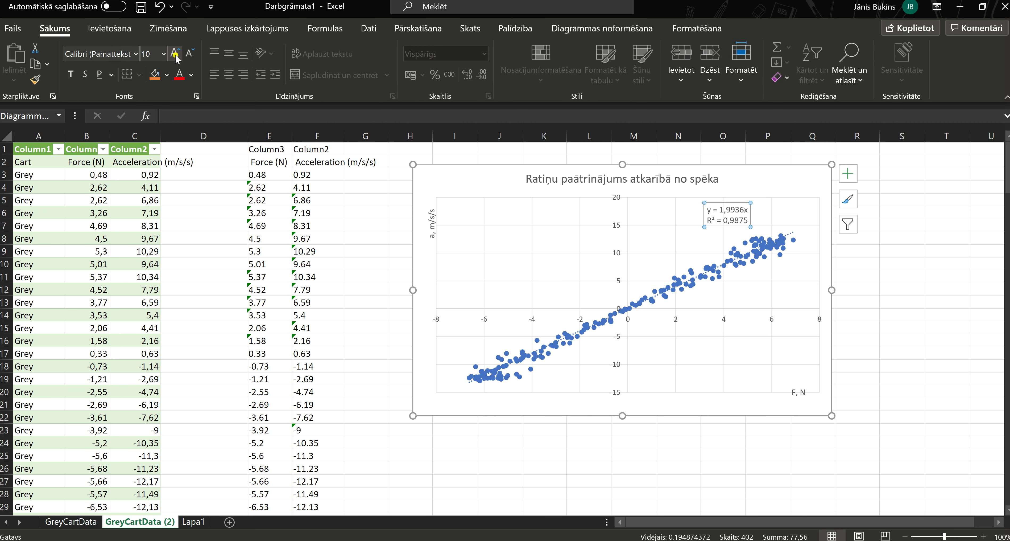
left_click(174, 53)
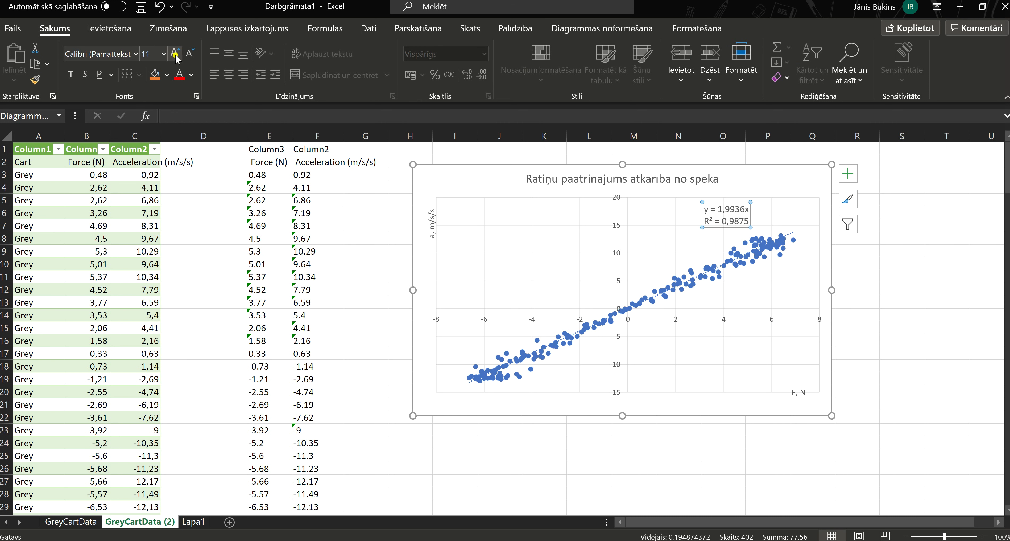
Handwrite the equation a = 1,99 F in red ink on the sheet beside the chart
left_click(174, 54)
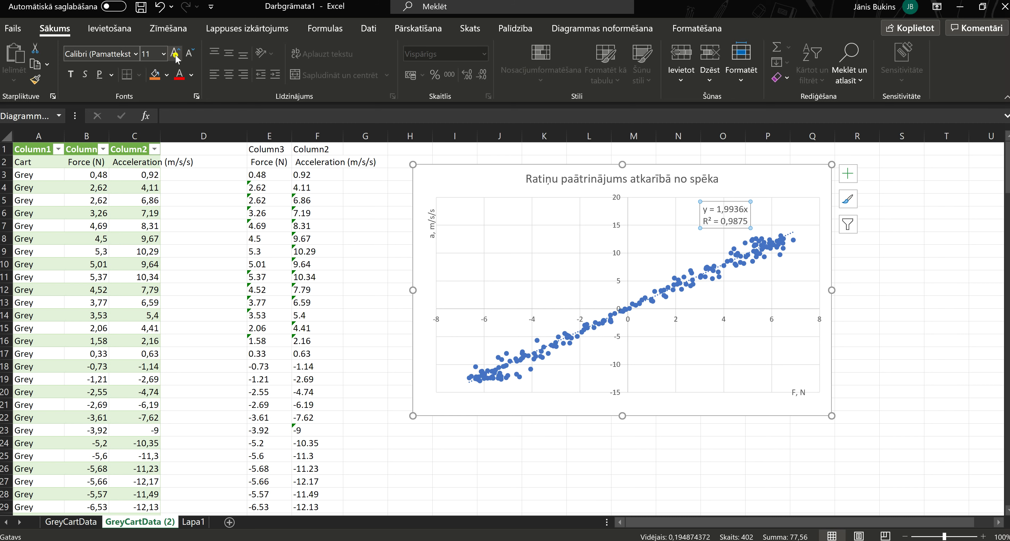
left_click(164, 29)
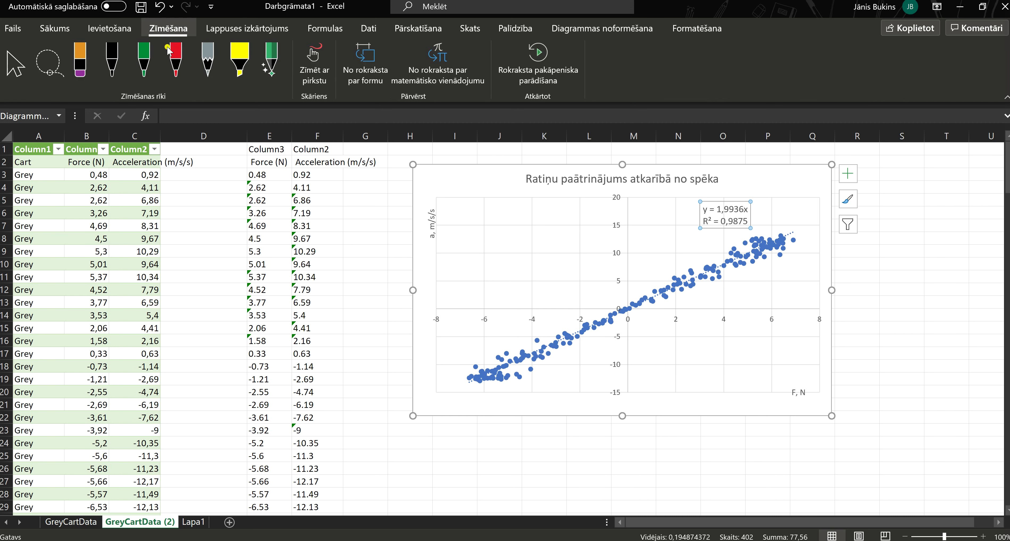
left_click(177, 62)
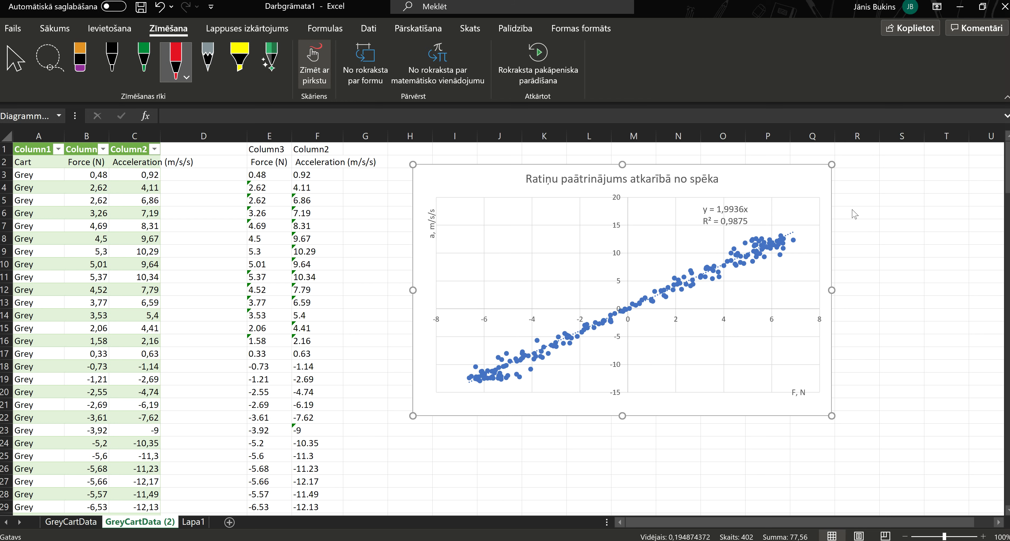
mouse_move(858, 205)
left_mouse_down()
mouse_move(857, 220)
mouse_move(877, 211)
mouse_move(886, 222)
mouse_move(933, 217)
mouse_move(944, 202)
mouse_move(941, 210)
left_mouse_up()
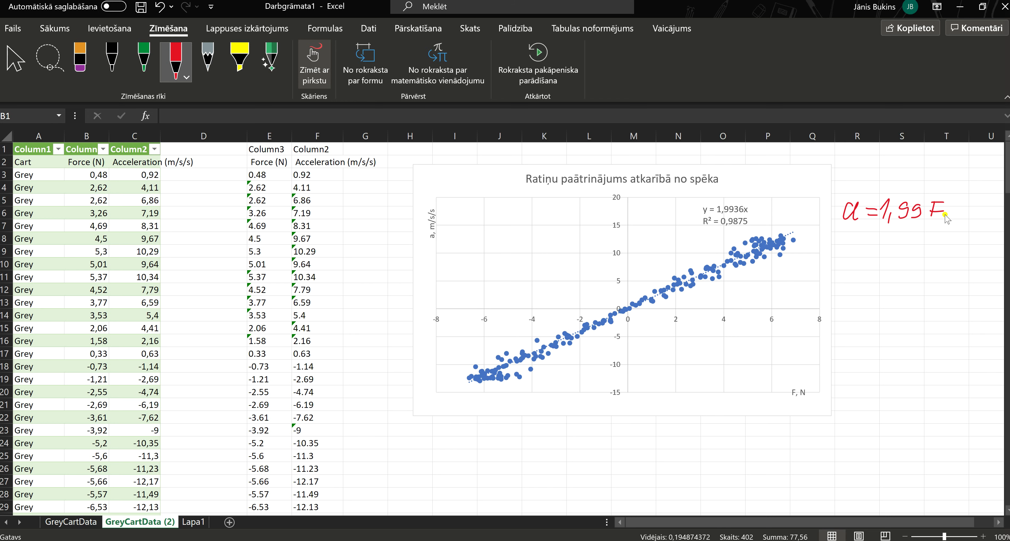
Mark the chart's acceleration axis with a handwritten y and its force axis with an x in green ink
left_click(146, 57)
left_click_drag(444, 209, 445, 231)
left_click_drag(449, 209, 447, 231)
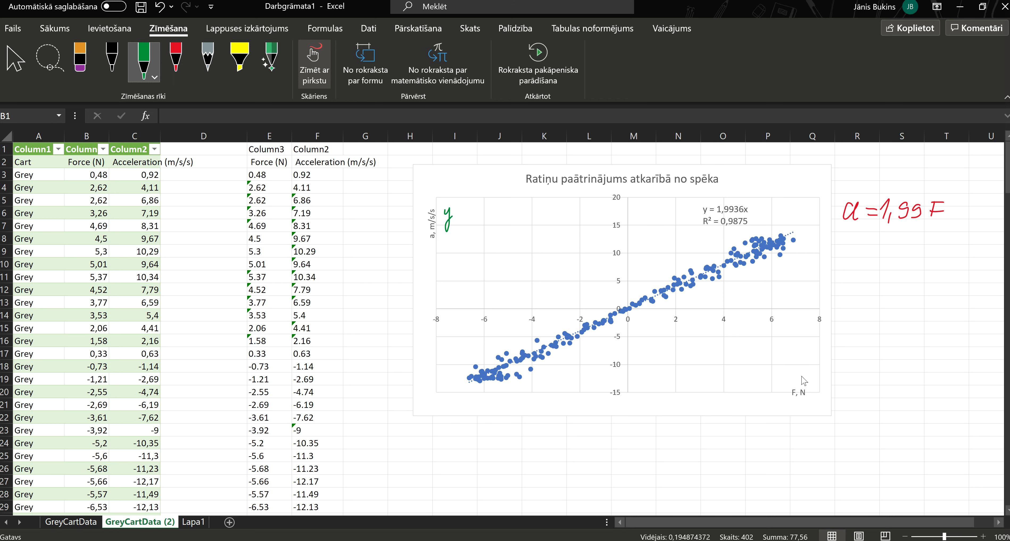
left_click_drag(801, 374, 810, 374)
Handwrite a = F/m = 1/m · F in black ink below the red equation
left_click(111, 60)
mouse_move(850, 253)
left_mouse_down()
mouse_move(842, 262)
mouse_move(868, 262)
mouse_move(881, 246)
mouse_move(875, 259)
mouse_move(891, 277)
left_mouse_up()
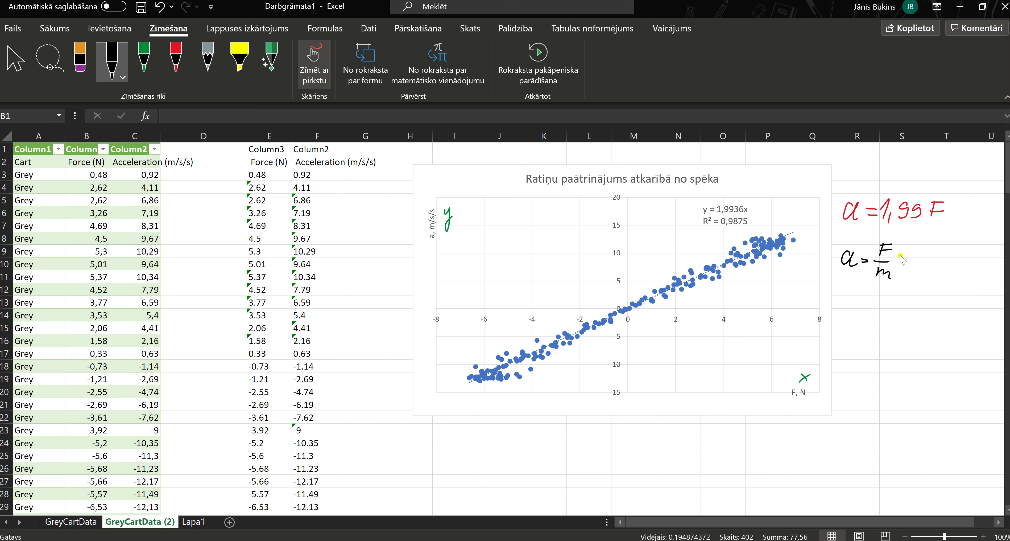
left_click_drag(897, 261, 906, 261)
left_click_drag(897, 265, 925, 263)
left_click_drag(915, 273, 943, 262)
left_click(932, 262)
left_click_drag(946, 253, 953, 252)
left_click_drag(945, 258, 949, 258)
Handwrite 1/m = 1,99 in green ink below the black formula
left_click(144, 61)
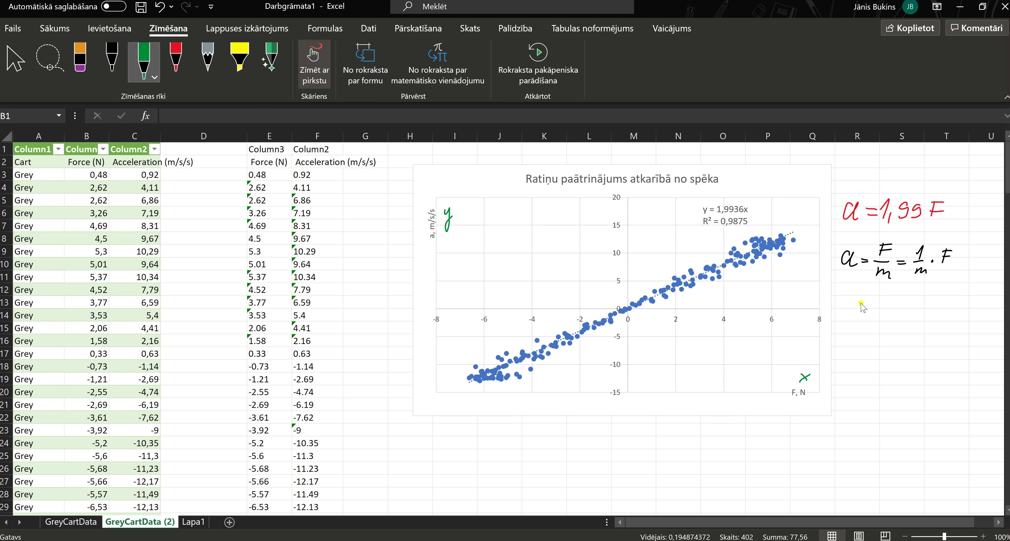
left_click_drag(853, 301, 846, 316)
mouse_move(838, 322)
left_mouse_down()
mouse_move(857, 333)
mouse_move(872, 320)
left_mouse_up()
left_click_drag(865, 325, 885, 328)
left_click_drag(896, 314, 909, 324)
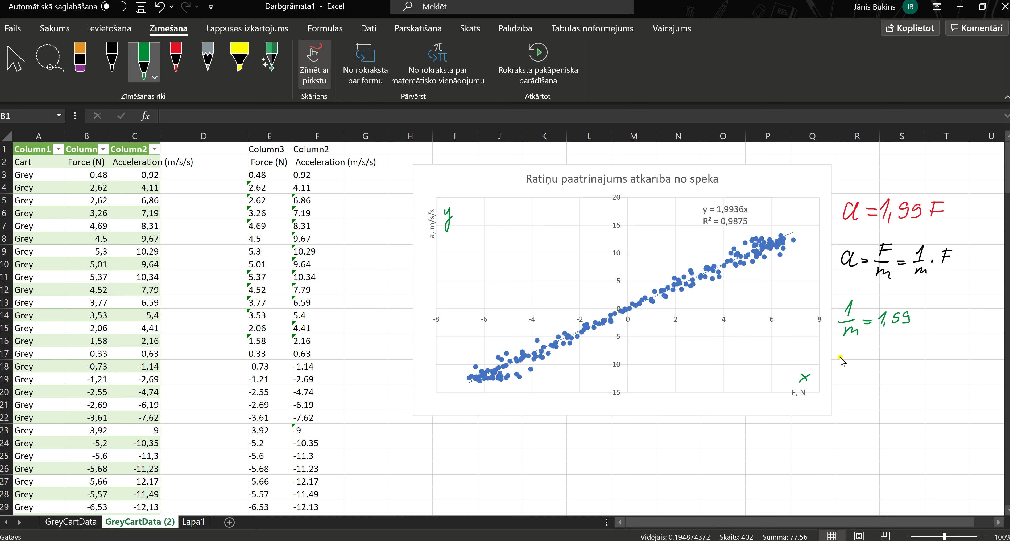
Handwrite the mass calculation m = 1/1,99 = 0,5 kg in green ink beneath the 1/m equation
left_click_drag(838, 374, 861, 369)
mouse_move(855, 373)
left_mouse_down()
mouse_move(882, 370)
mouse_move(868, 390)
left_mouse_up()
mouse_move(879, 378)
left_mouse_down()
mouse_move(873, 389)
mouse_move(884, 390)
mouse_move(905, 372)
left_mouse_up()
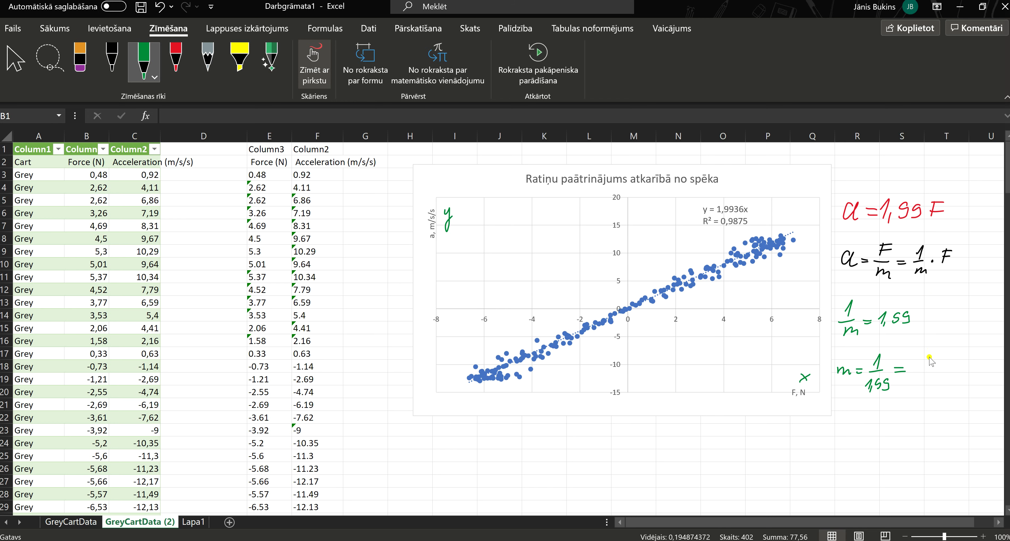
left_click_drag(920, 366, 919, 366)
left_click_drag(926, 373, 944, 361)
mouse_move(945, 366)
left_mouse_down()
mouse_move(954, 368)
mouse_move(949, 387)
left_mouse_up()
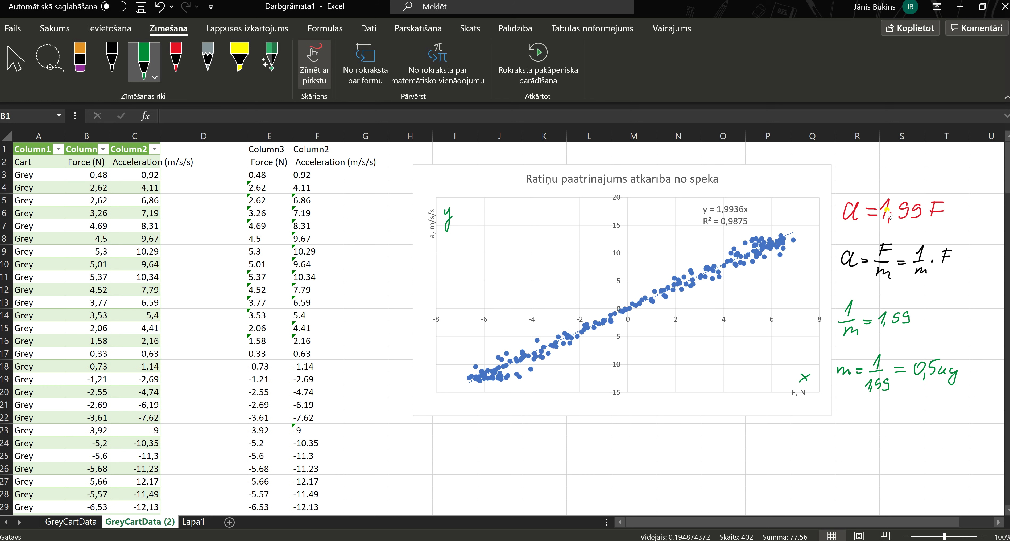
Switch to the Desmos page in the browser and open its graphing calculator
mouse_move(405, 540)
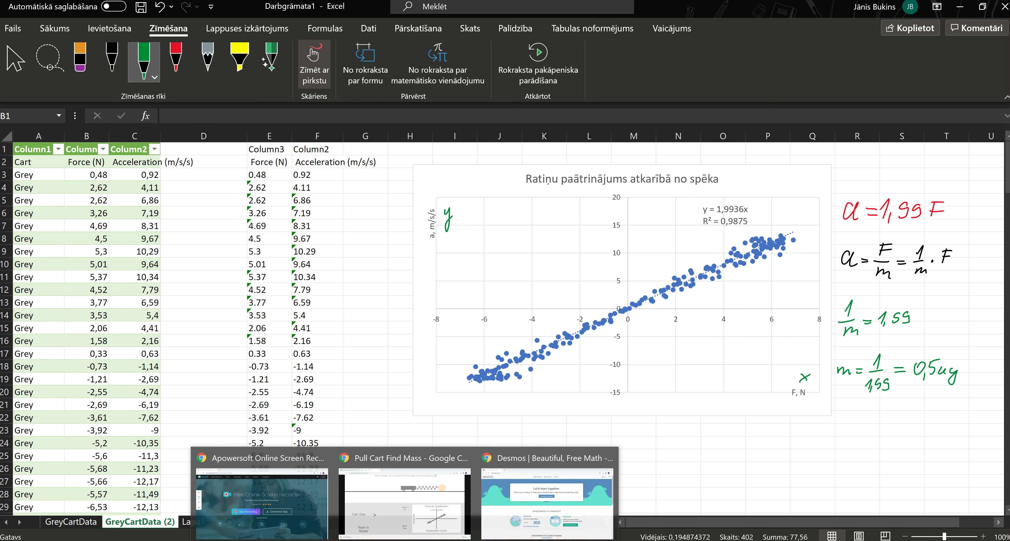
left_click(534, 506)
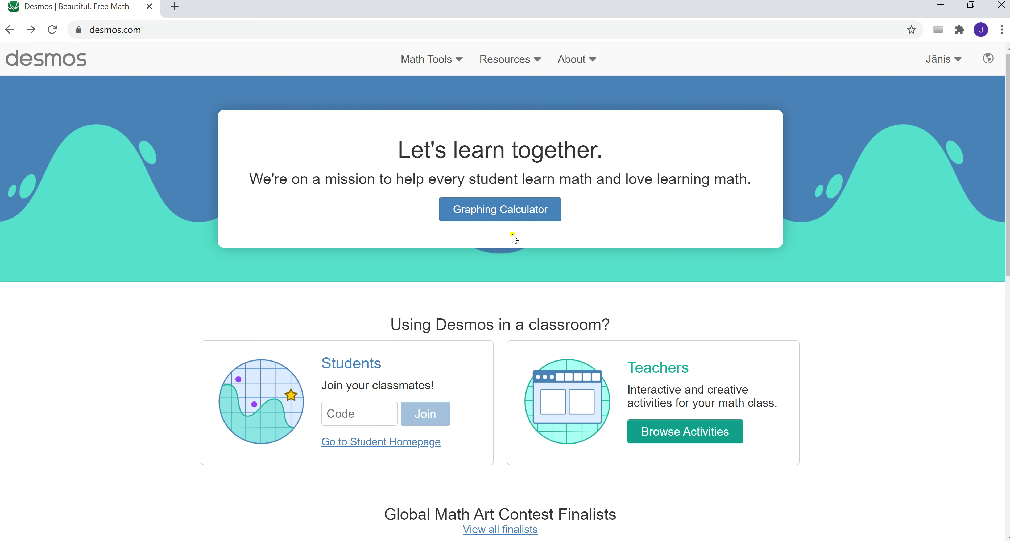
left_click(508, 211)
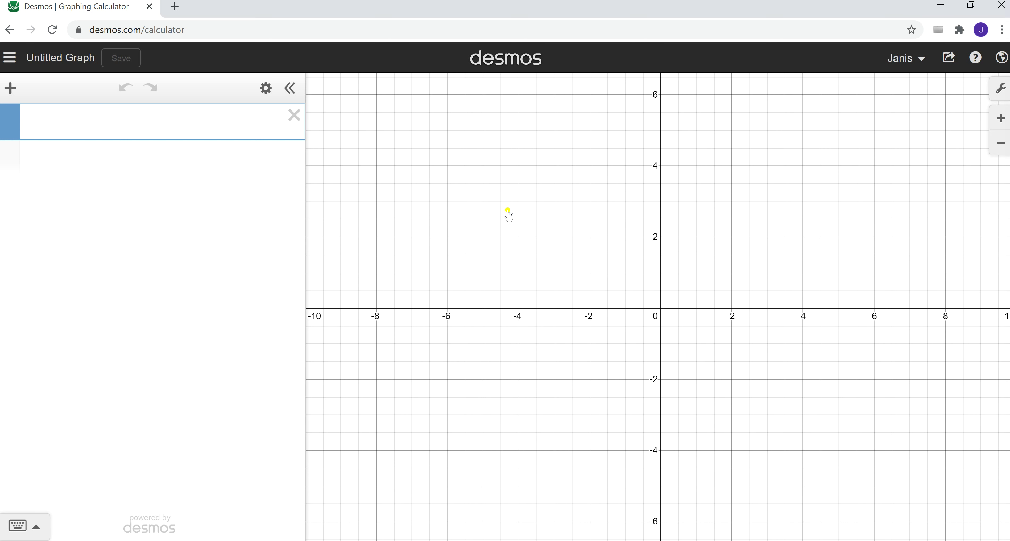
Try to paste Excel columns E and F, headers included, into the first Desmos expression, and undo the paste
key("alt+Tab")
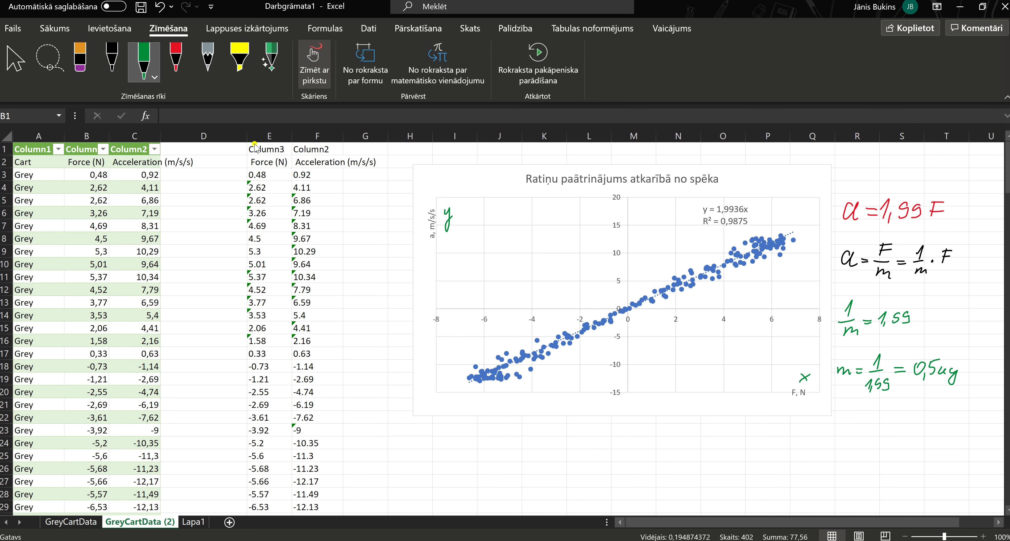
left_click_drag(271, 136, 311, 137)
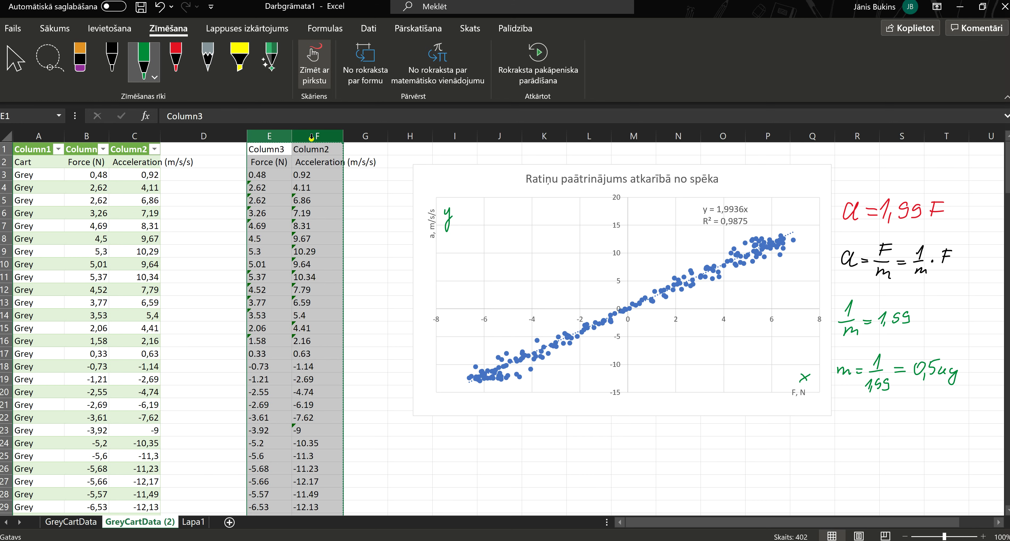
key("ctrl+c")
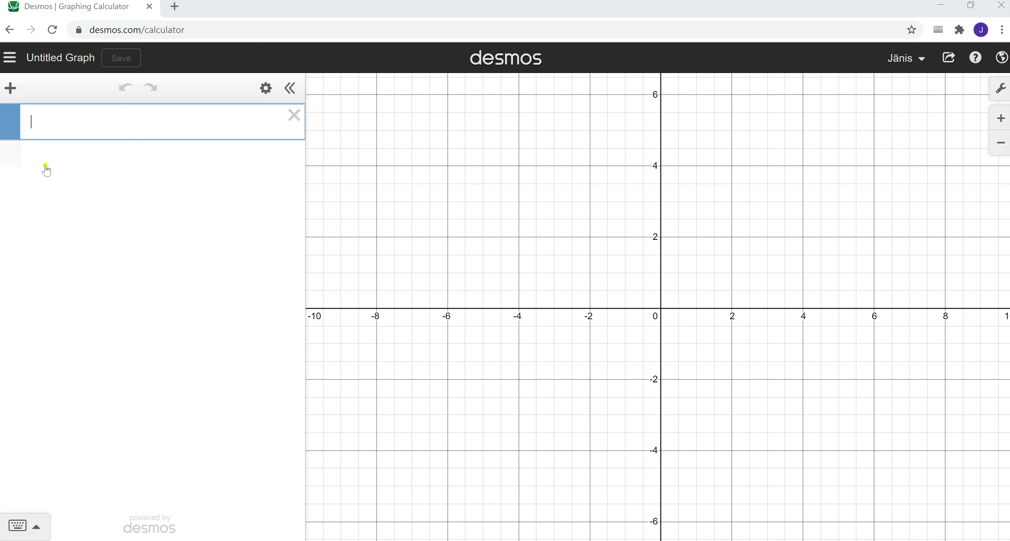
left_click(29, 126)
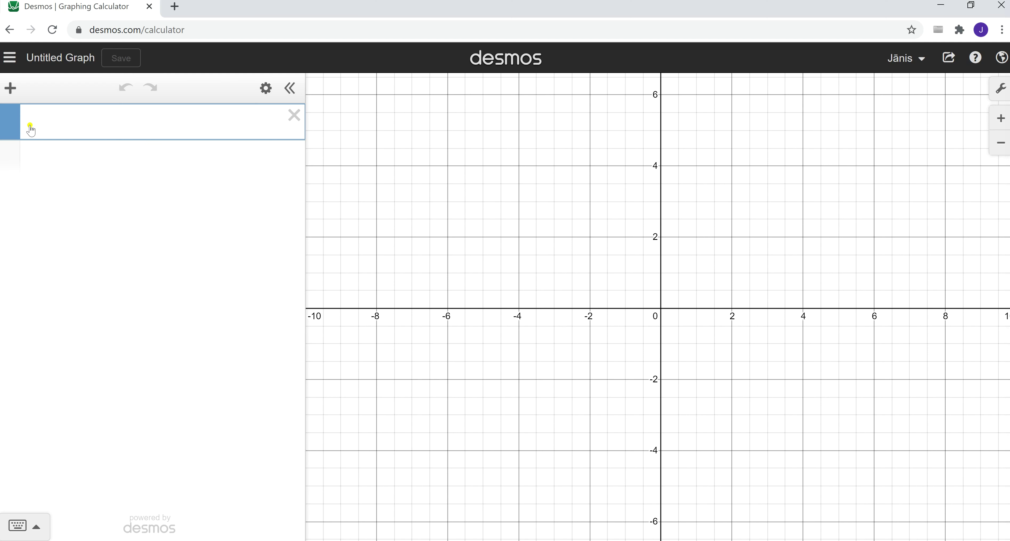
key("ctrl+v")
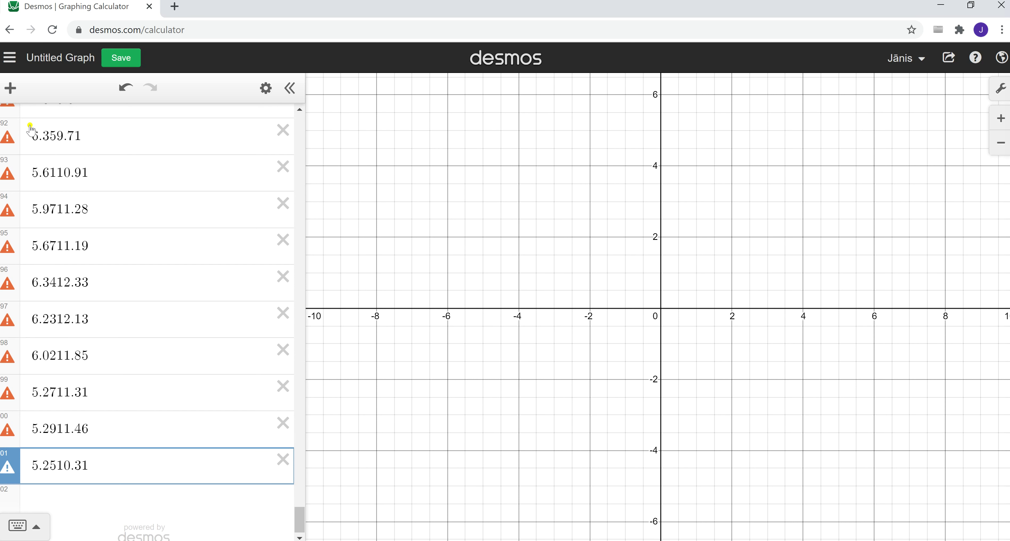
key("ctrl+z")
left_click(125, 87)
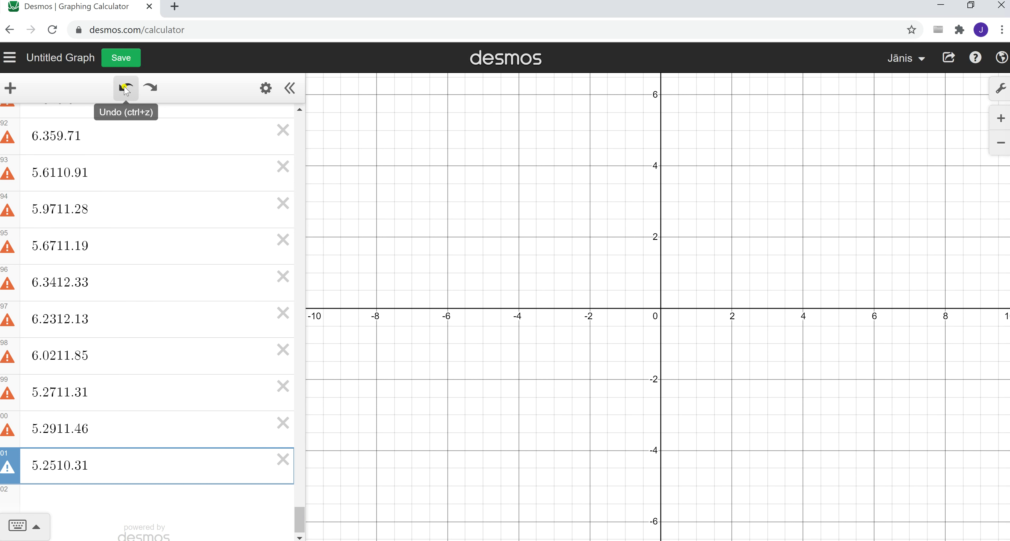
left_click(125, 87)
Return to the Excel worksheet and replace the green pen with the selection tool
key("alt+Tab")
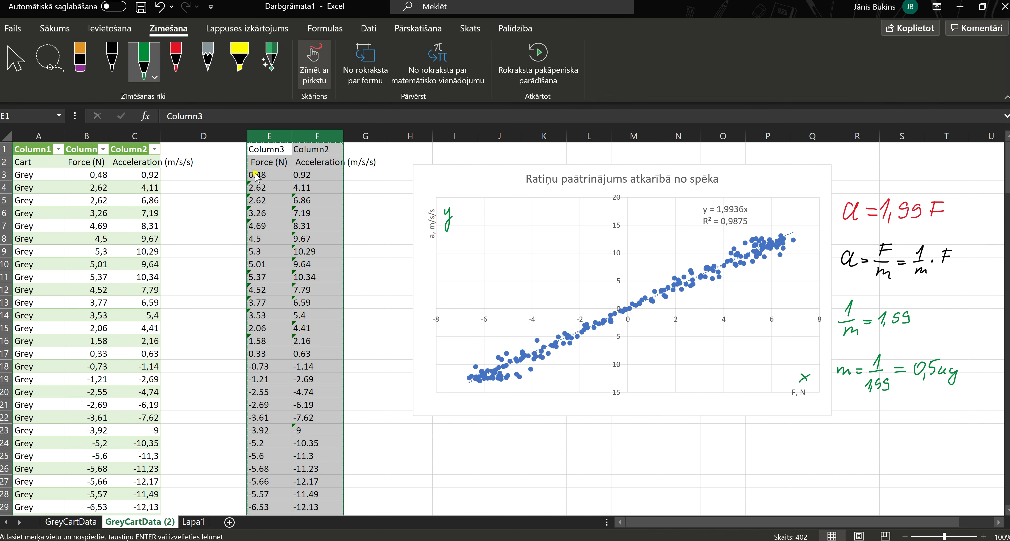
left_click(352, 184)
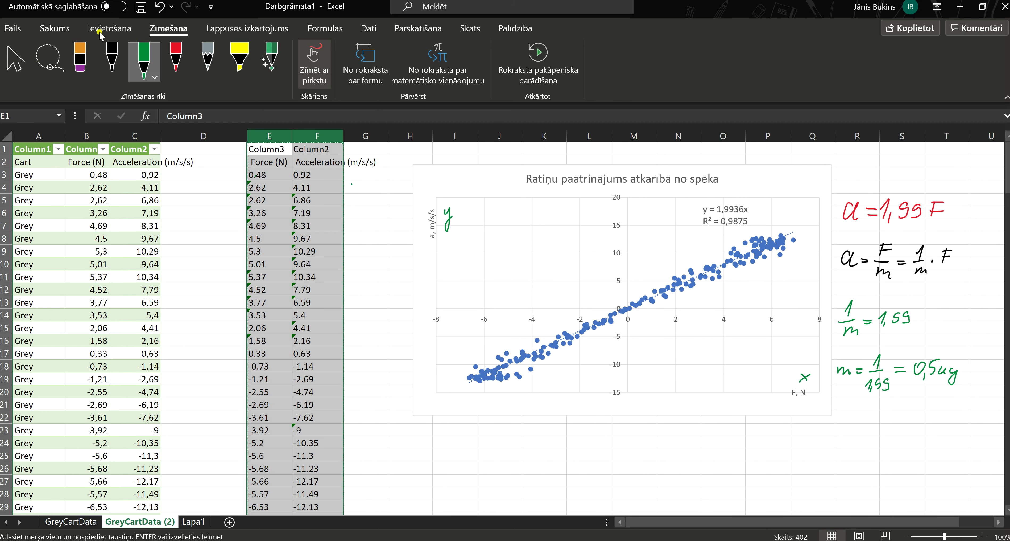
left_click(110, 28)
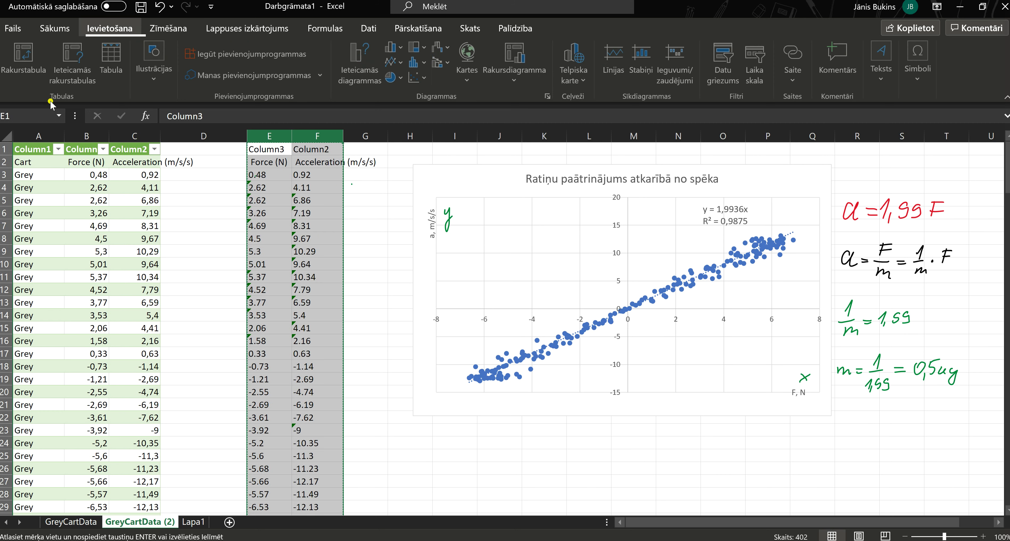
left_click(55, 28)
left_click(365, 188)
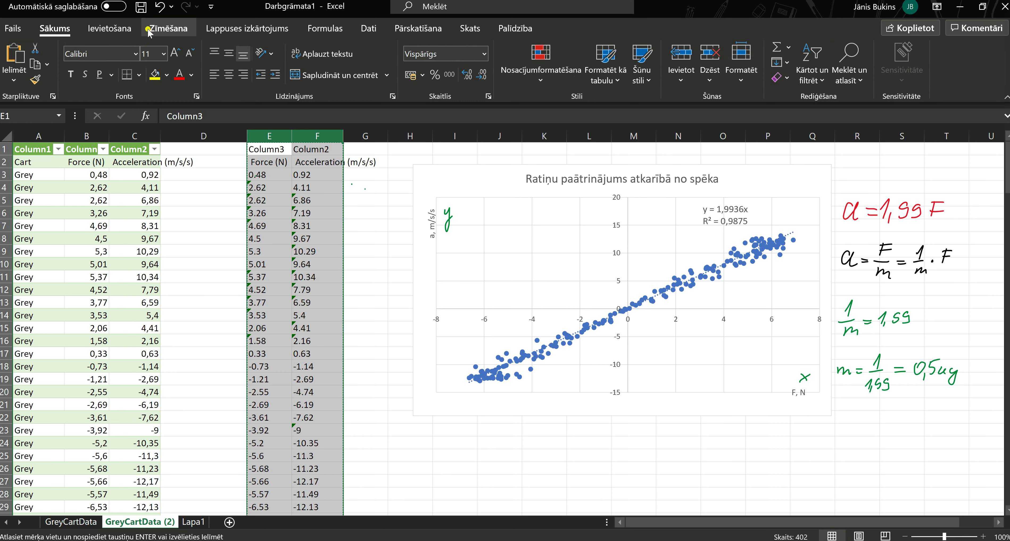
left_click(168, 28)
left_click(30, 67)
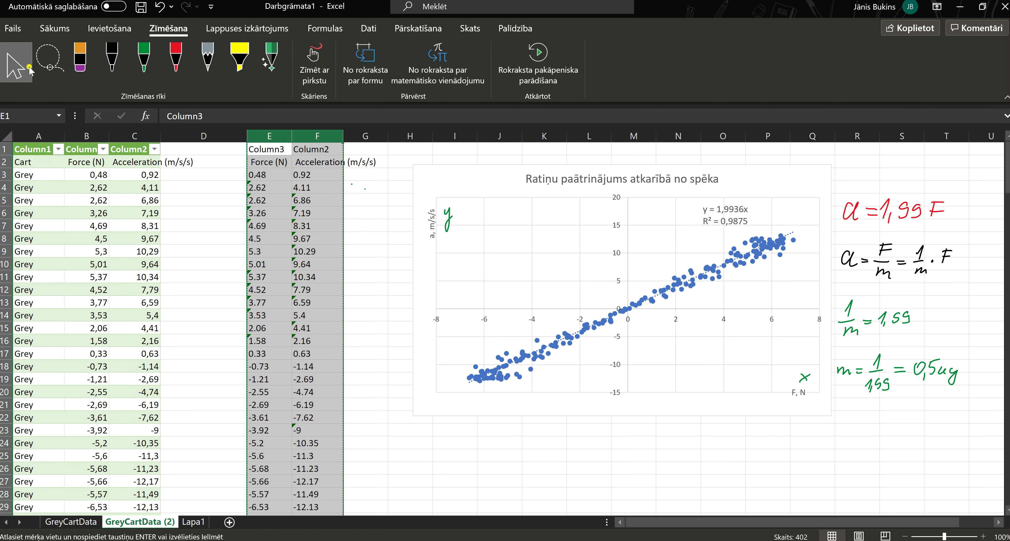
Copy only the force and acceleration values in E3:F201 and paste them into the first Desmos expression as a table
mouse_move(255, 174)
left_mouse_down()
mouse_move(306, 327)
mouse_move(275, 177)
mouse_move(310, 188)
mouse_move(314, 533)
mouse_move(308, 490)
mouse_move(363, 529)
mouse_move(299, 530)
mouse_move(300, 494)
mouse_move(313, 537)
mouse_move(325, 487)
mouse_move(316, 487)
left_mouse_up()
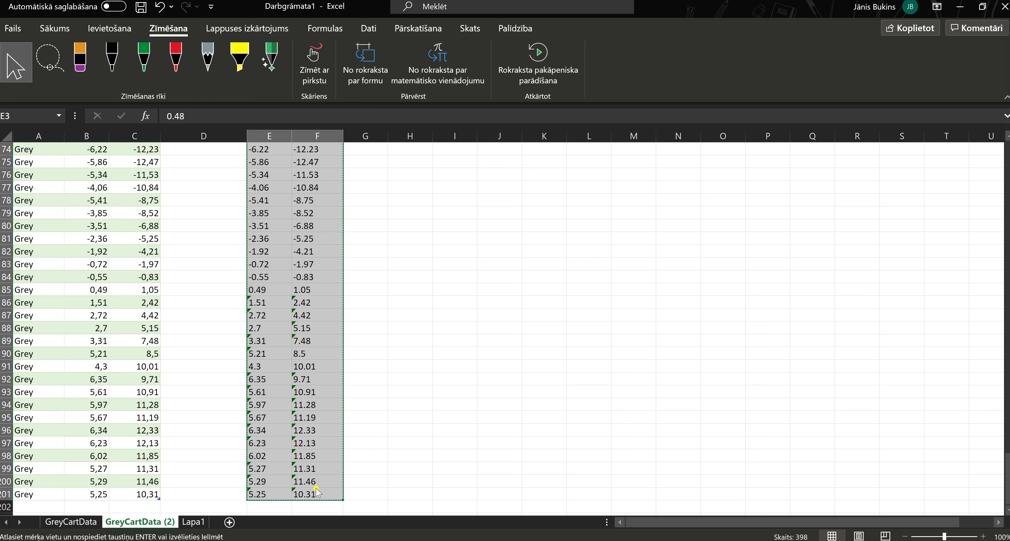
key("alt+Tab")
left_click(40, 120)
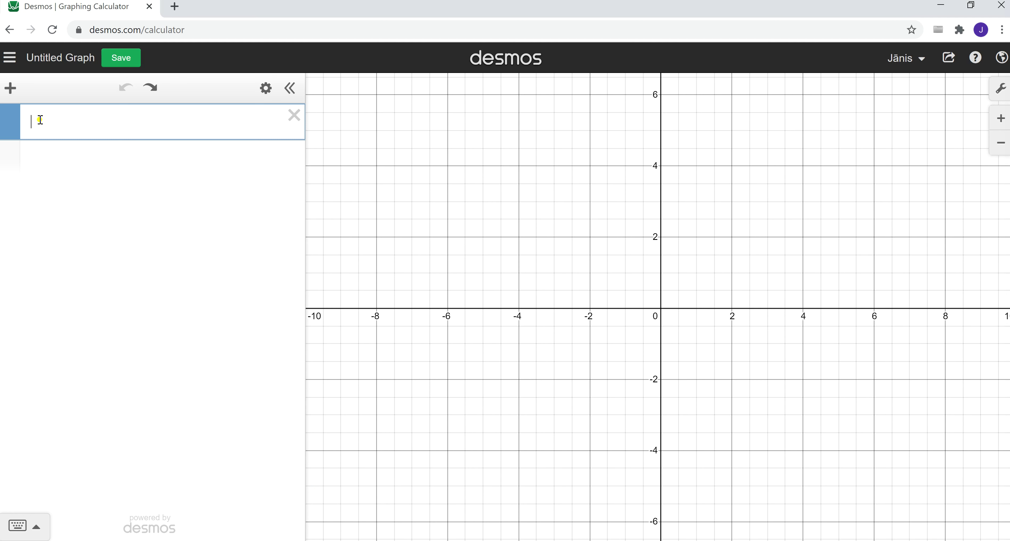
key("ctrl+v")
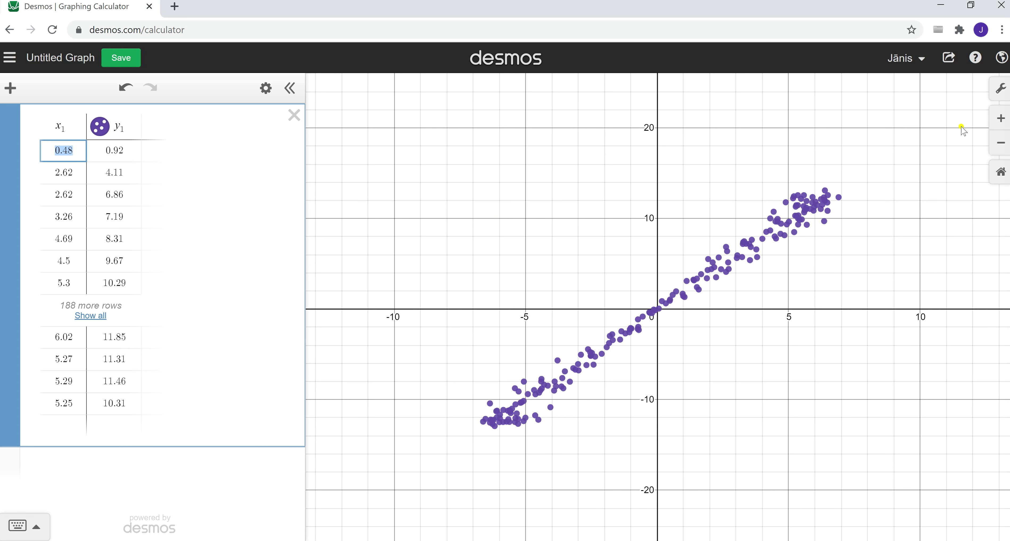
Label the Desmos graph's x-axis "F, N" and its y-axis "a, m/s/s"
left_click(997, 89)
left_click(997, 90)
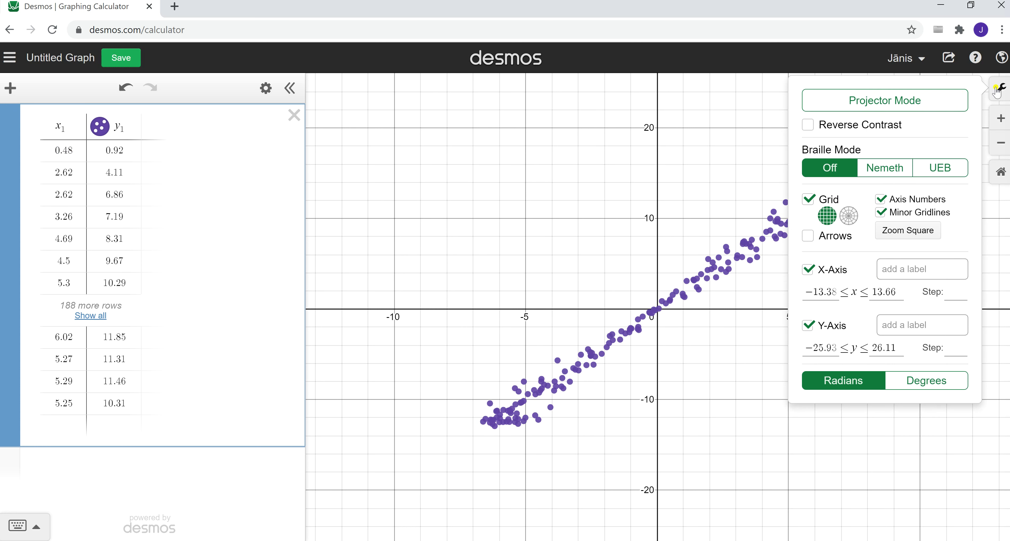
left_click(894, 271)
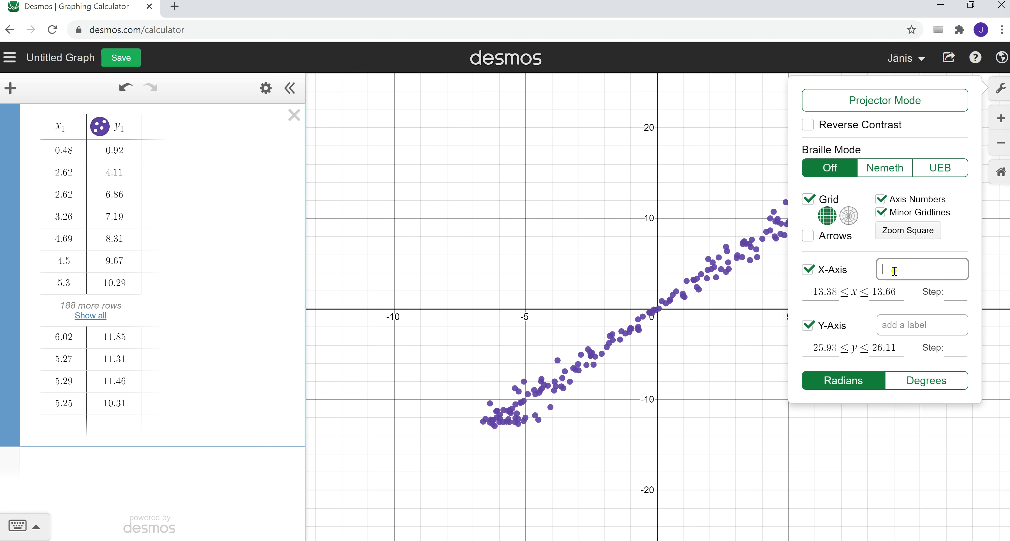
type("F, N")
left_click(893, 327)
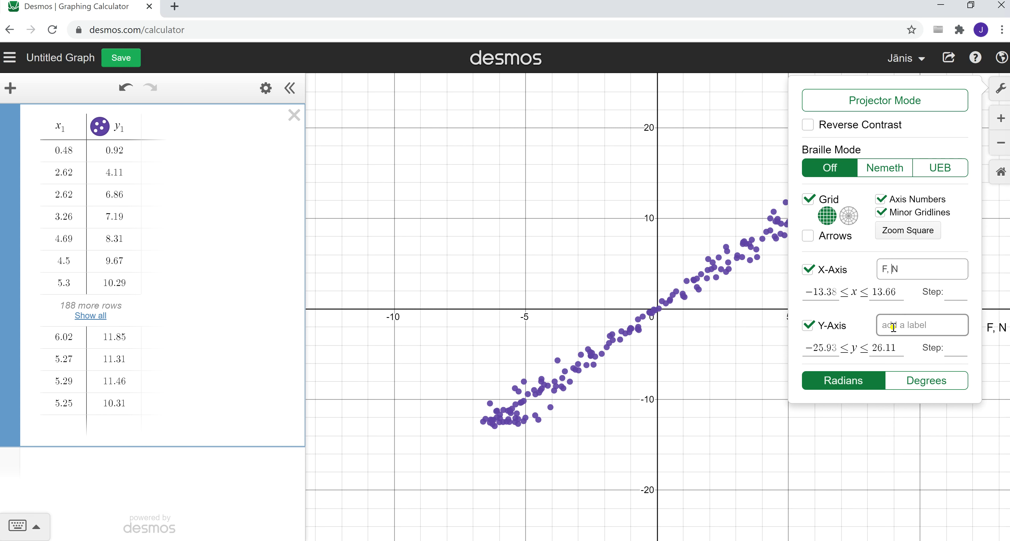
type("a, m/s/s")
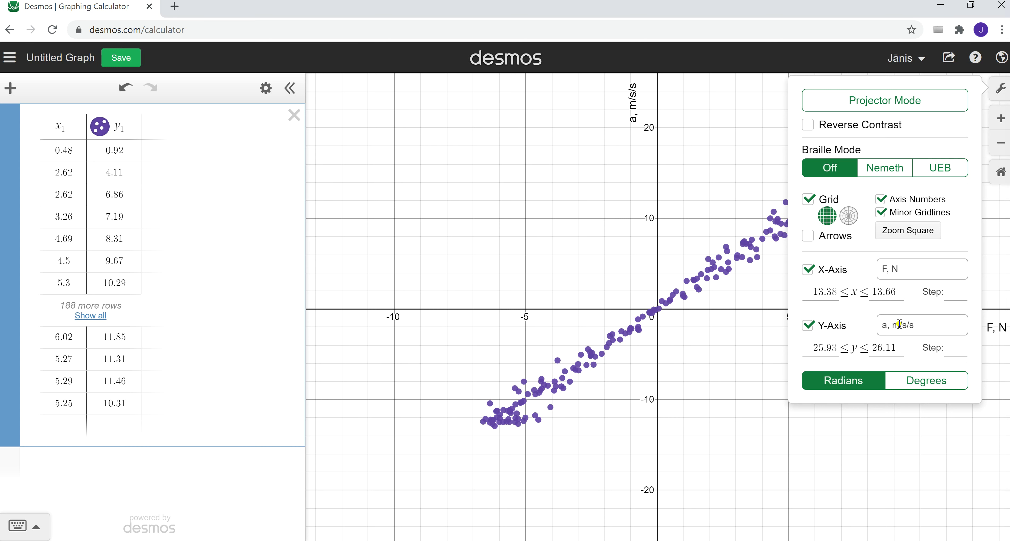
Preview the graph in Projector Mode and turn the mode back off
left_click(829, 103)
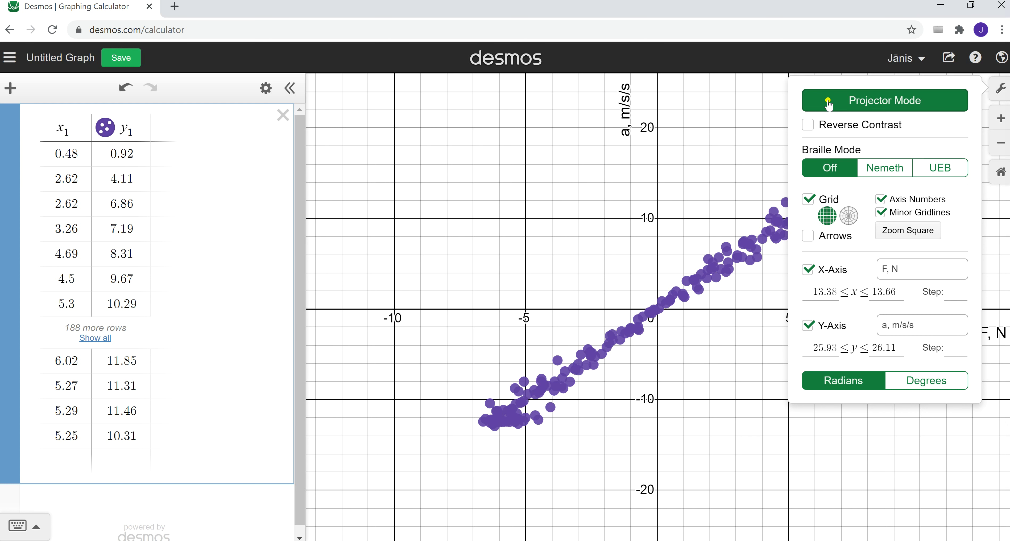
left_click(828, 104)
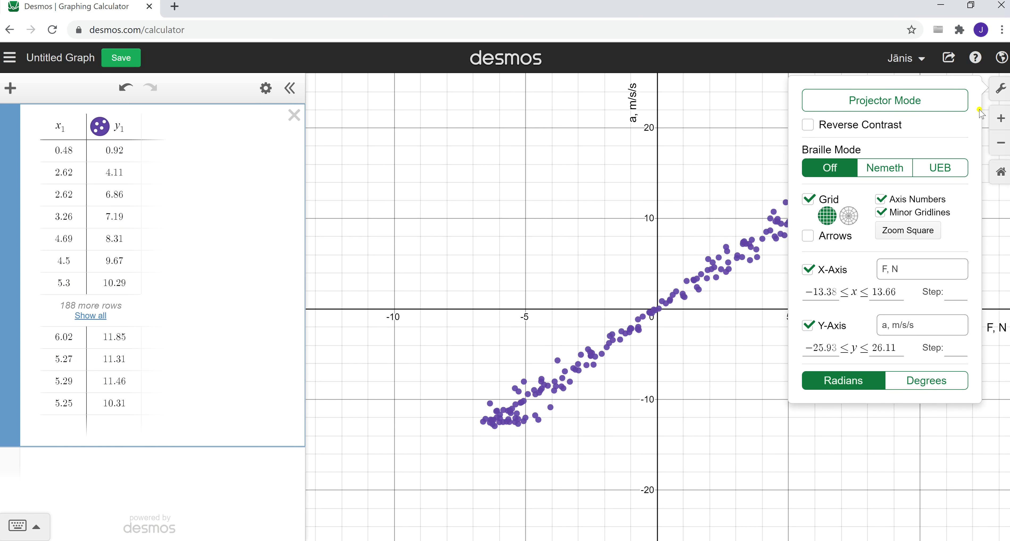
Close the graph settings and pan the graph to shift its origin left and slightly down
left_click(698, 201)
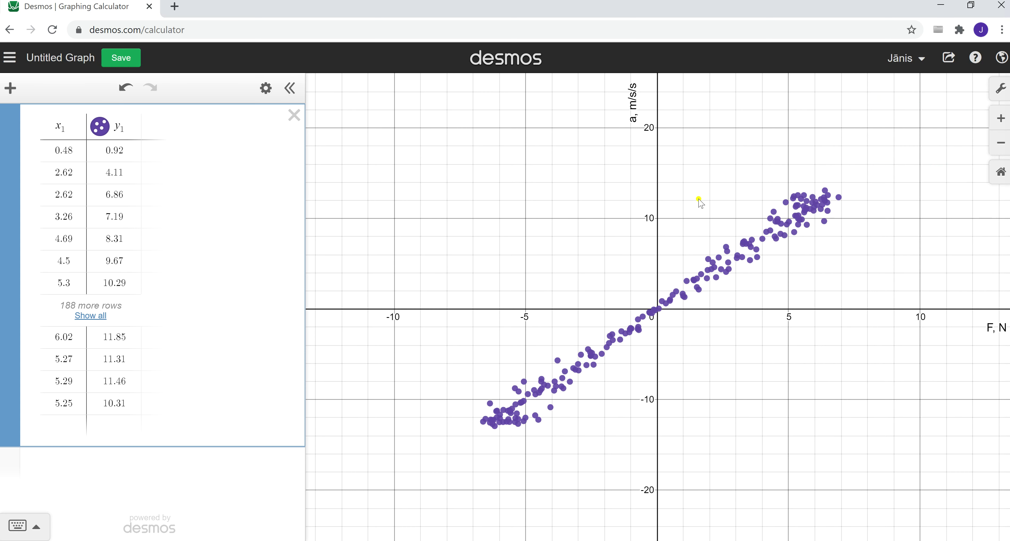
left_click_drag(593, 210, 446, 228)
left_click_drag(515, 225, 575, 223)
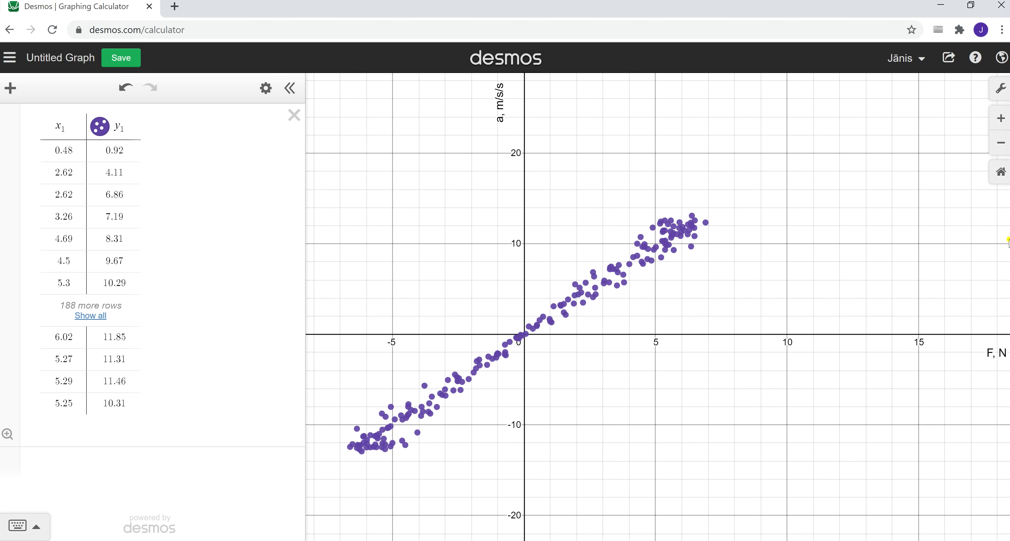
Set the upper limit of the graph's x-axis to 10
left_click(999, 96)
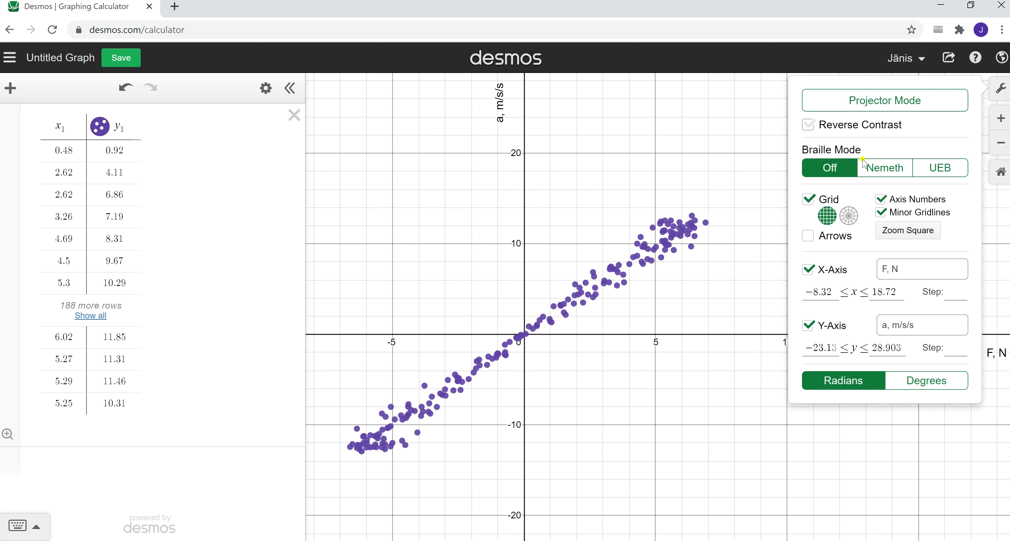
left_click(896, 292)
left_click(890, 292)
left_click_drag(898, 293, 865, 295)
type("10")
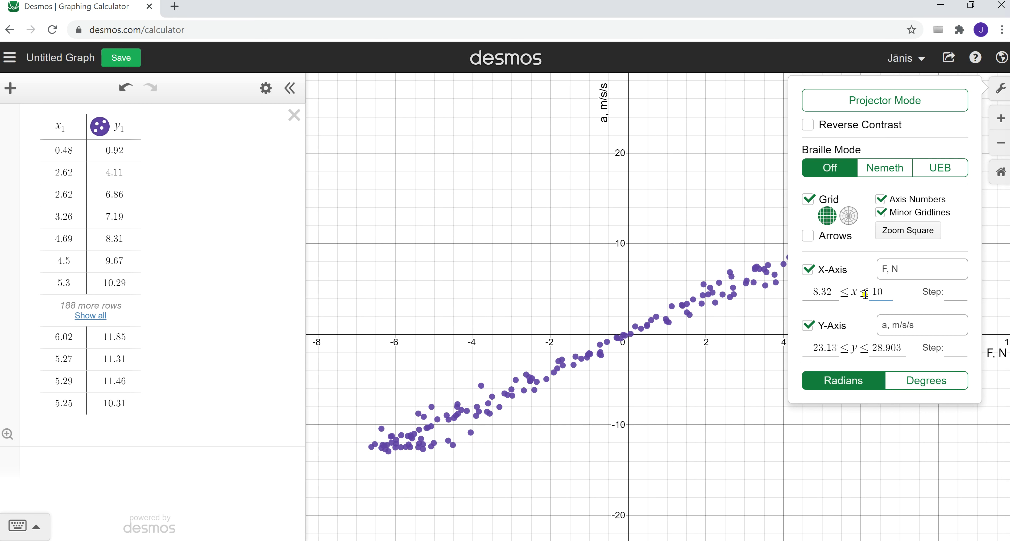
Set the y-axis range from -20 to 20 and close the graph settings
left_click(881, 353)
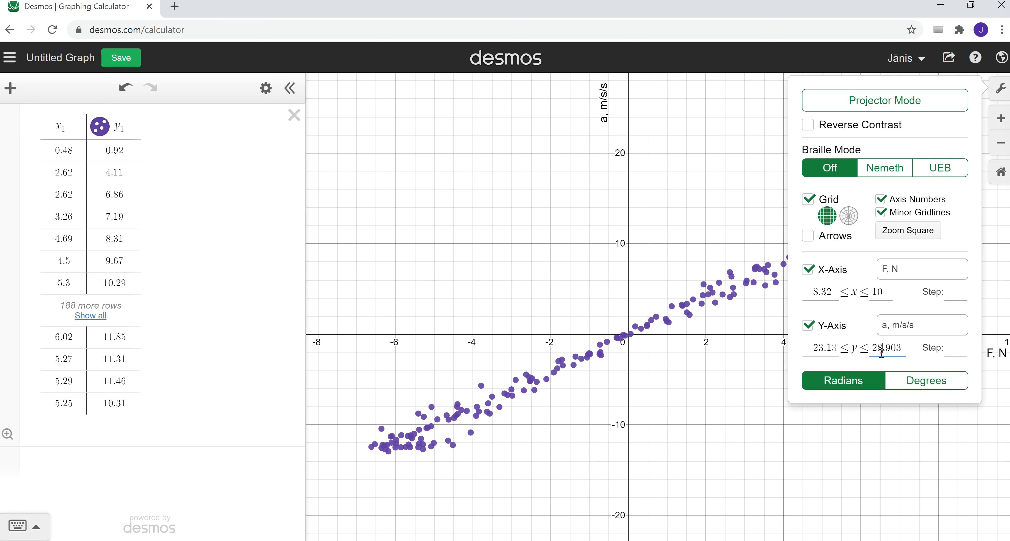
left_click(834, 352)
key("BackSpace")
key("BackSpace")
key("BackSpace")
key("BackSpace")
key("BackSpace")
key("BackSpace")
key("BackSpace")
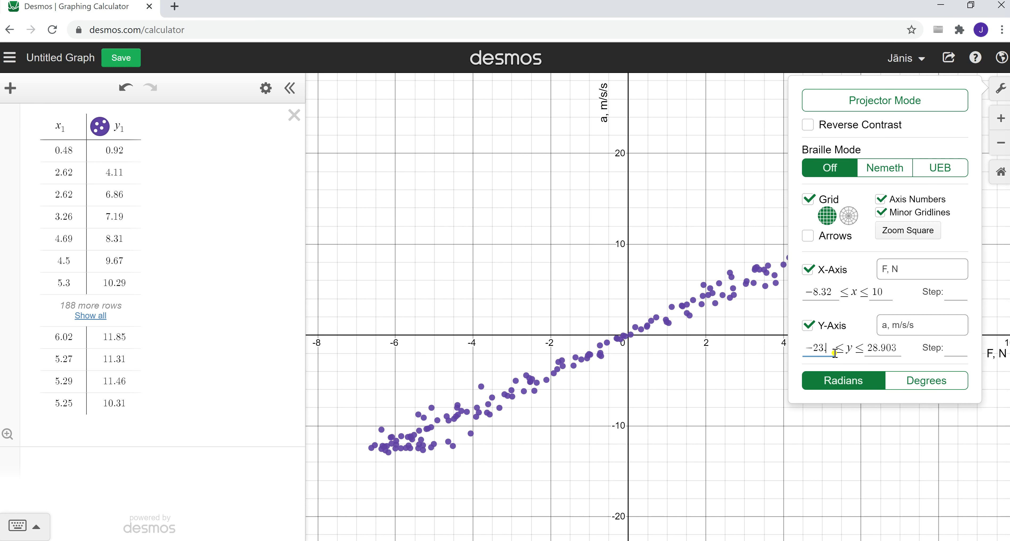
type("-20")
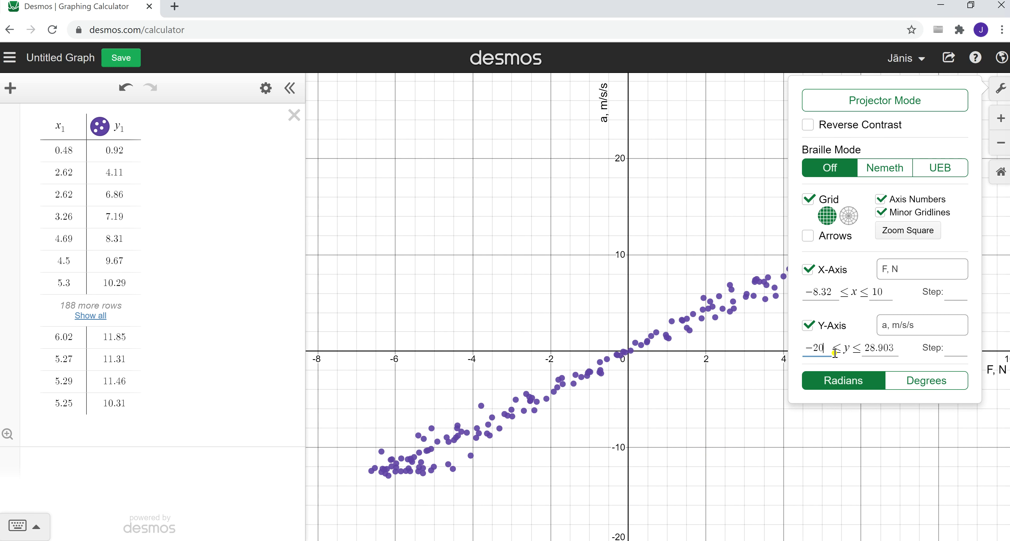
key("Tab")
type("20")
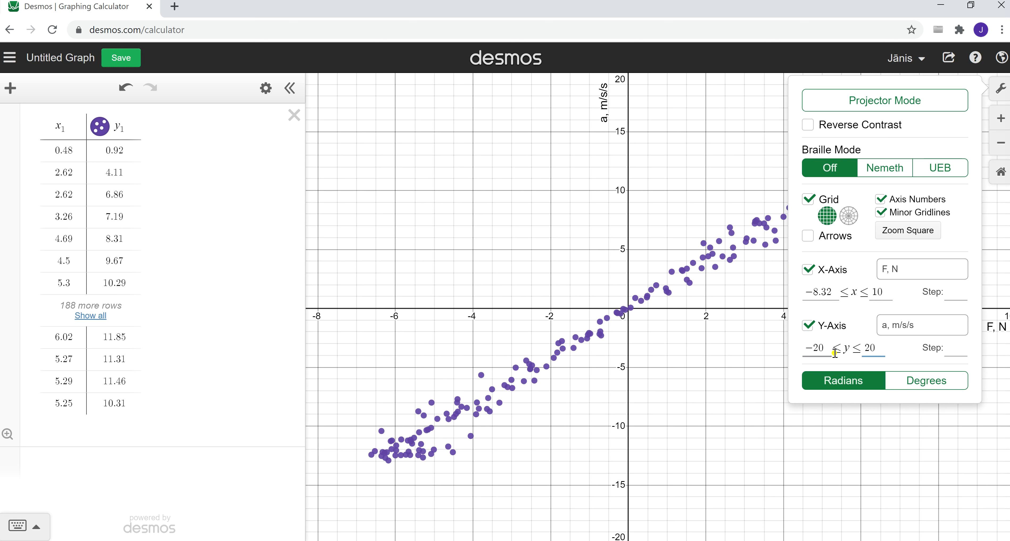
left_click(1000, 88)
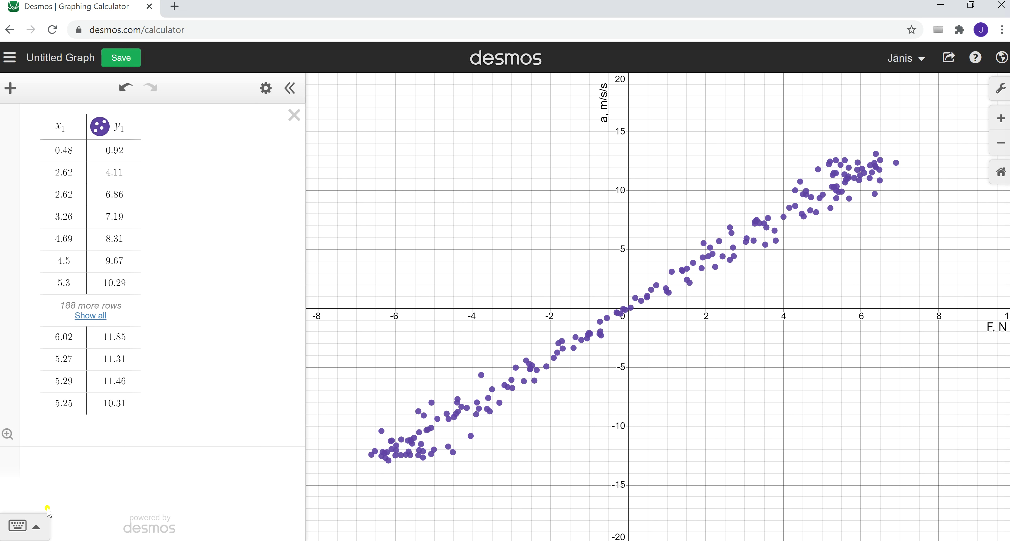
Add the line y = kx as a new expression below the table and create a slider for k
left_click(32, 470)
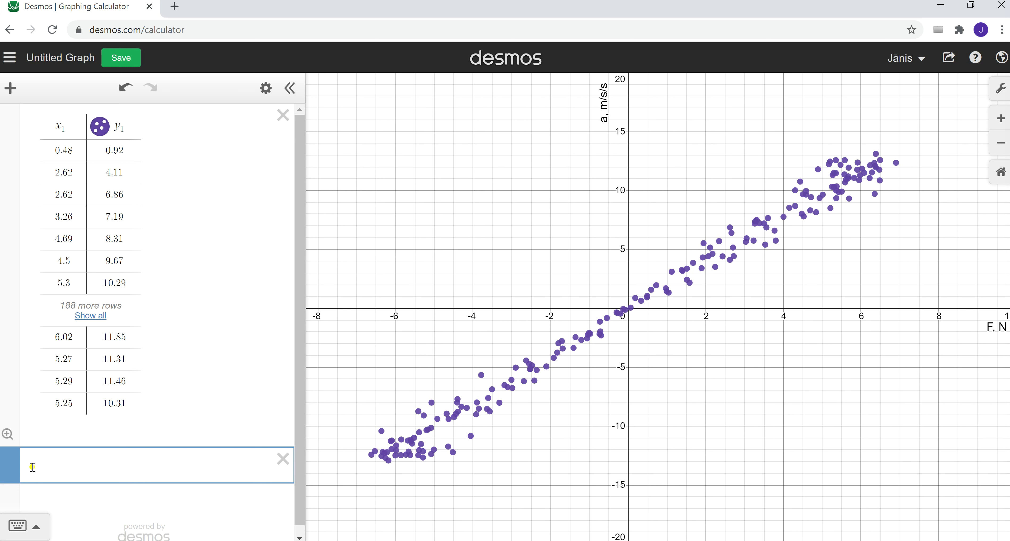
type("y = kx")
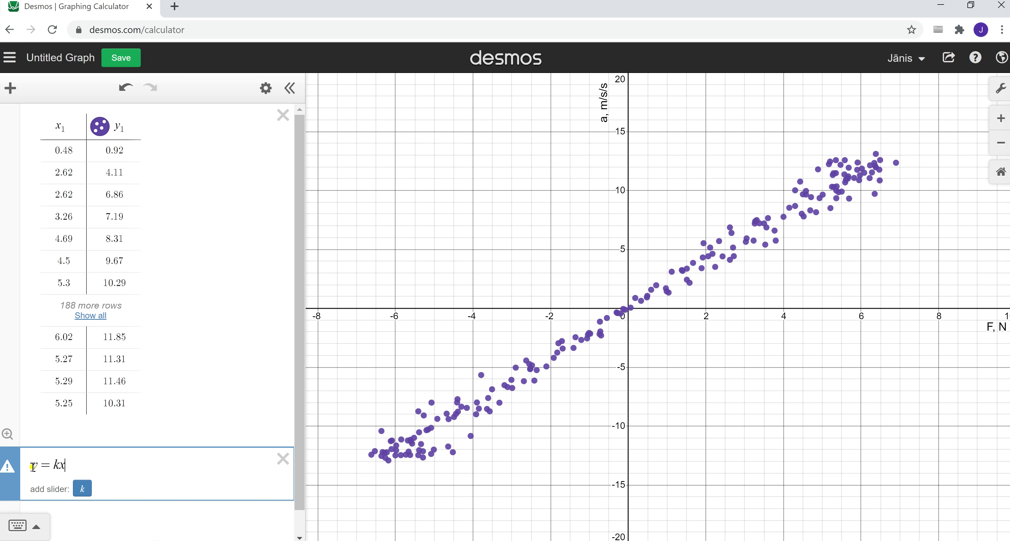
type("+b")
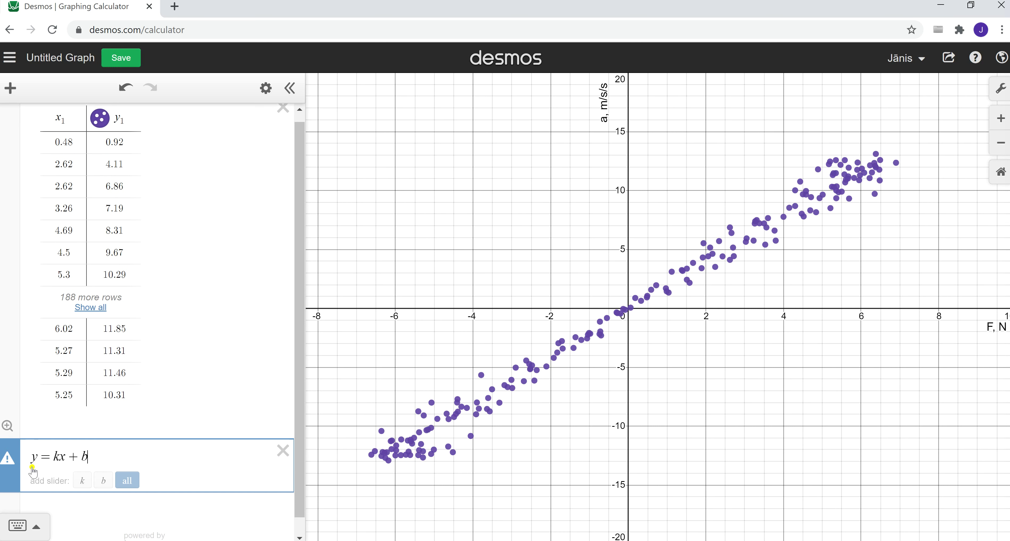
key("BackSpace")
key("BackSpace")
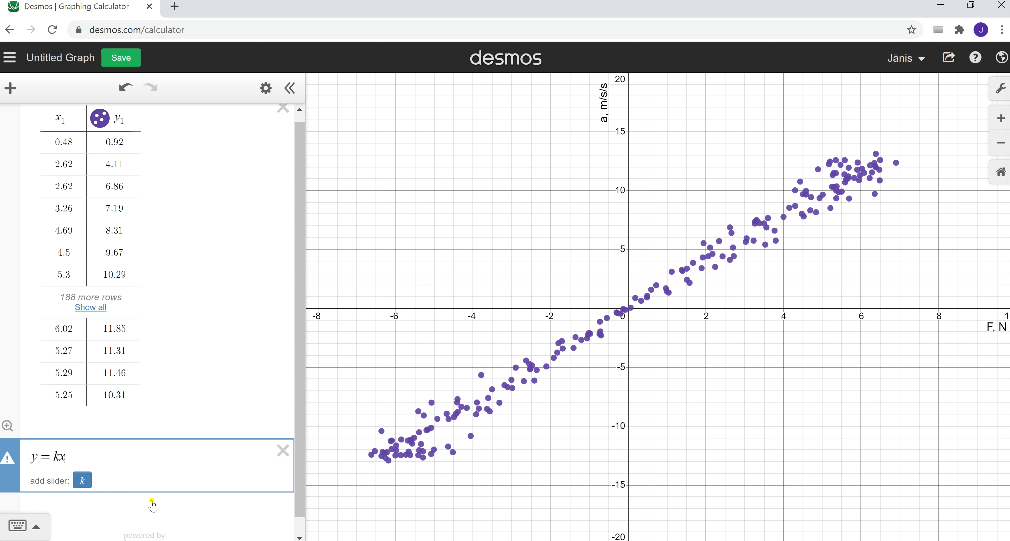
left_click(83, 481)
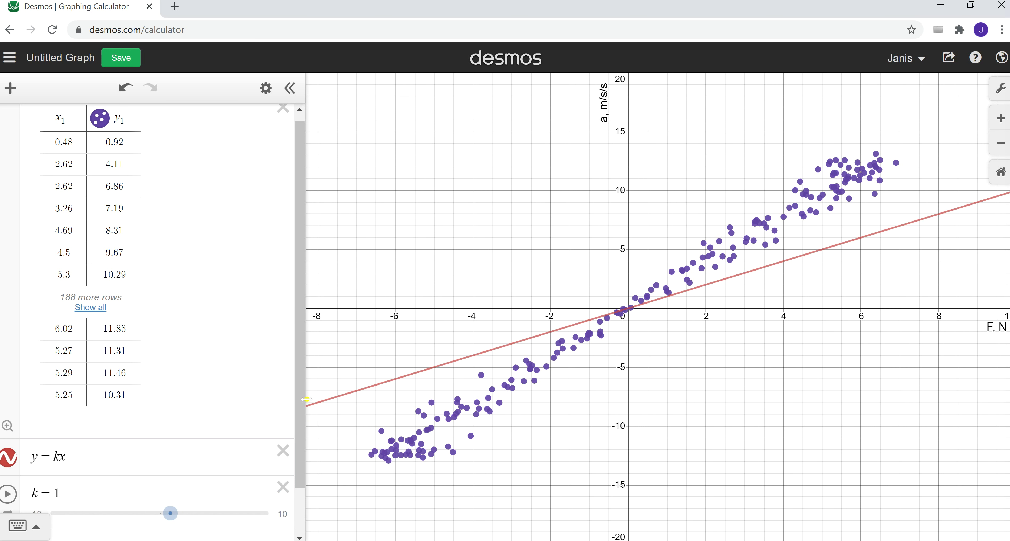
Limit the k slider to the range 0 to 5 with a step of 0.1
left_click_drag(303, 401, 304, 436)
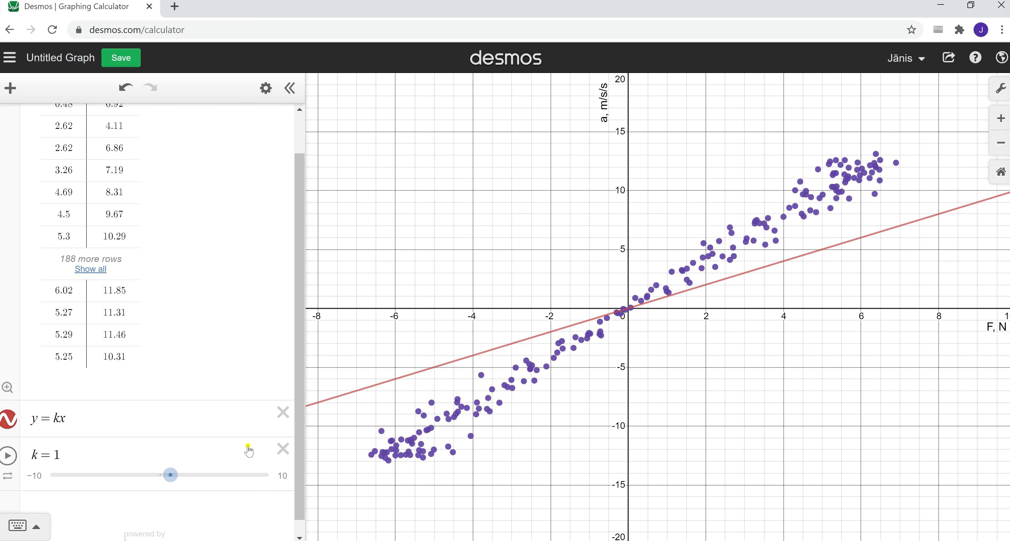
left_click(54, 461)
left_click(52, 468)
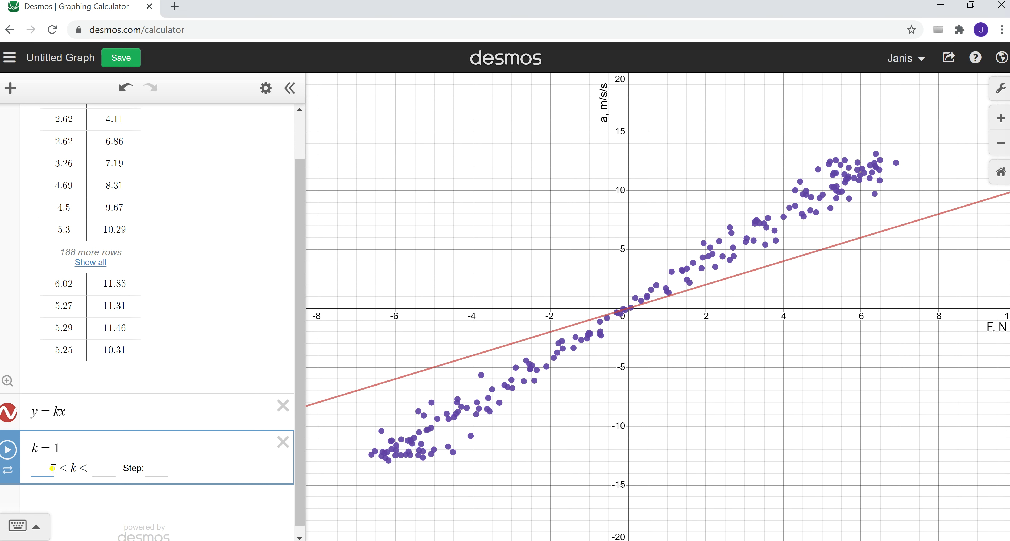
type("0")
key("Tab")
type("5")
key("Tab")
type("0.1")
key("Return")
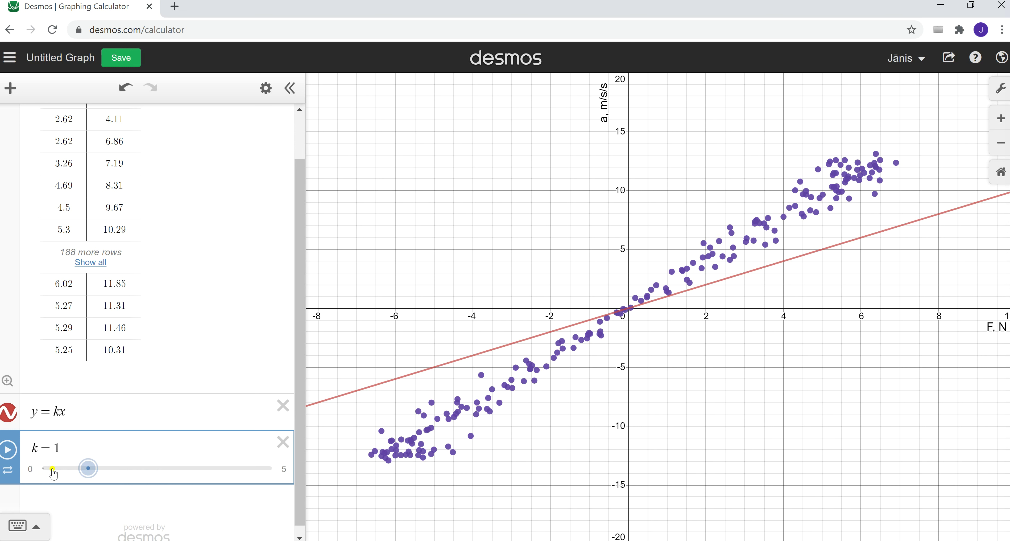
Adjust the k slider to 2 so the line fits the data points
left_click(88, 468)
left_click(86, 469)
left_click_drag(86, 469, 134, 470)
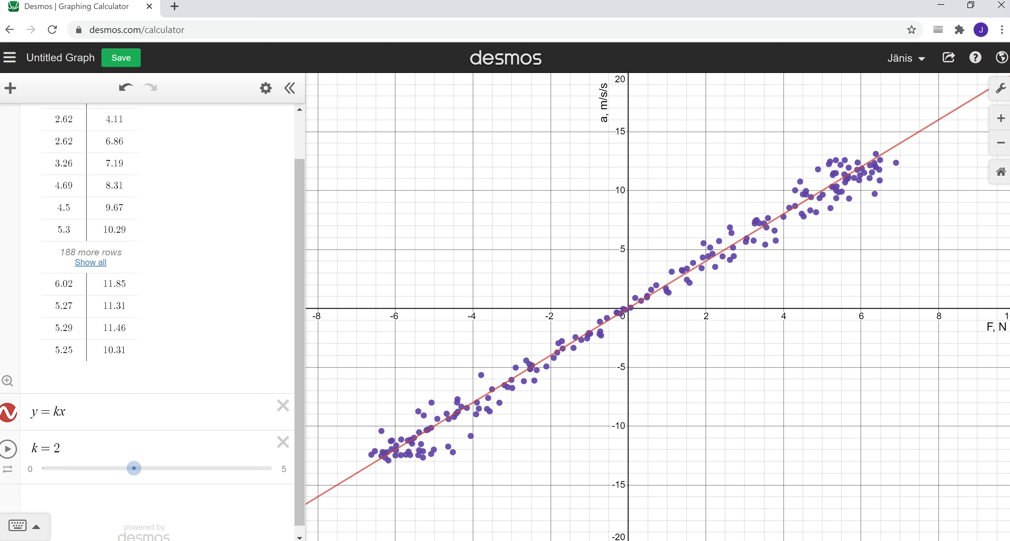
Switch to the Excel workbook and handwrite "a = 2F ⇒ m = 1/2 = 0,5 kg" in green ink below the chart
mouse_move(470, 540)
left_click(470, 502)
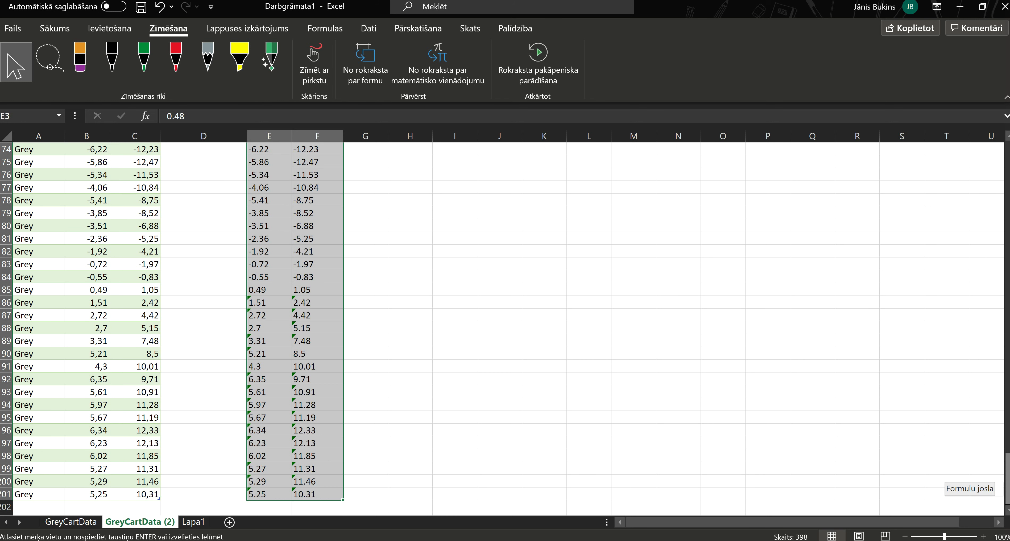
scroll(1006, 157, "up", 20)
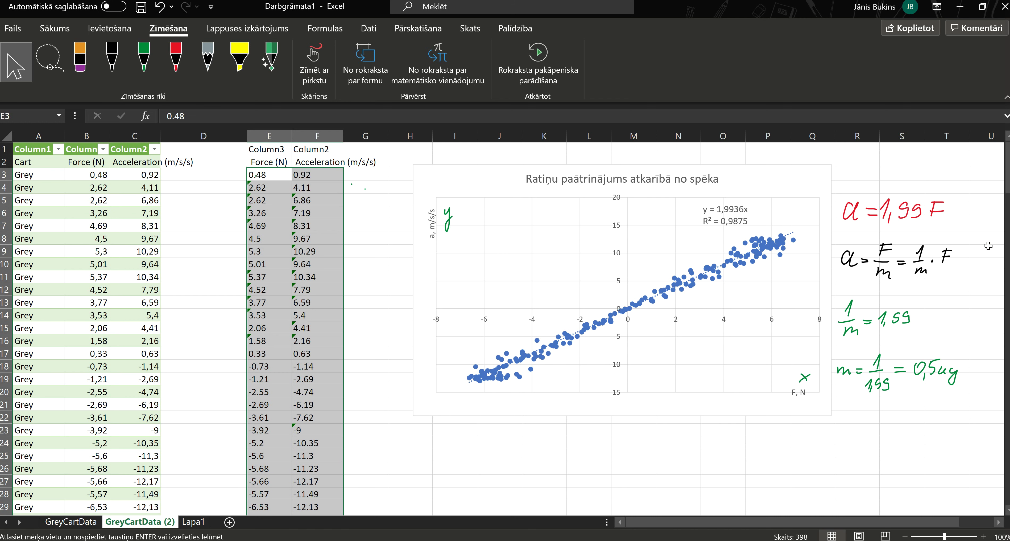
left_click(148, 58)
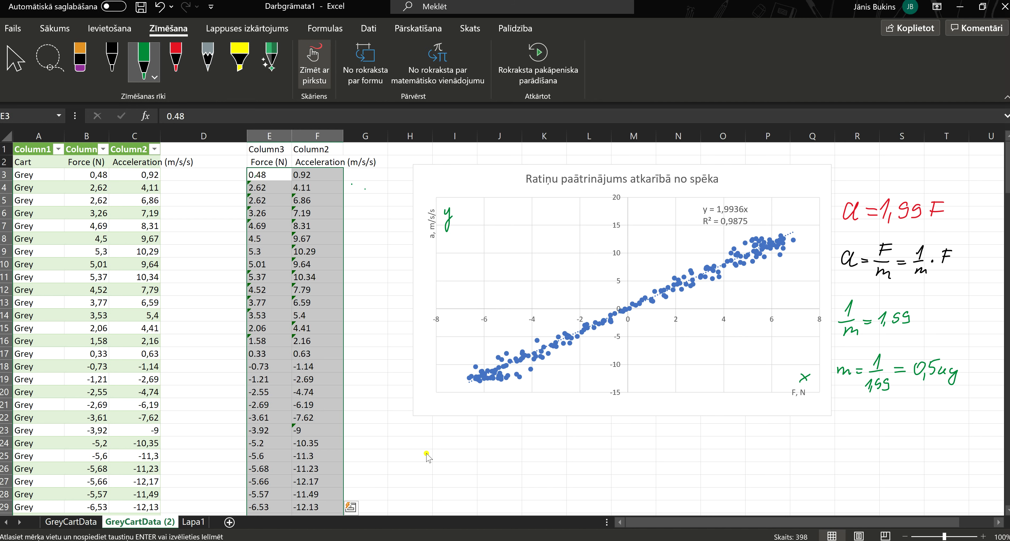
mouse_move(430, 454)
left_mouse_down()
mouse_move(437, 466)
mouse_move(455, 452)
left_mouse_up()
left_click_drag(447, 458, 481, 462)
mouse_move(482, 448)
left_mouse_down()
mouse_move(525, 452)
mouse_move(524, 463)
mouse_move(570, 458)
mouse_move(558, 456)
left_mouse_up()
left_click_drag(577, 443, 587, 467)
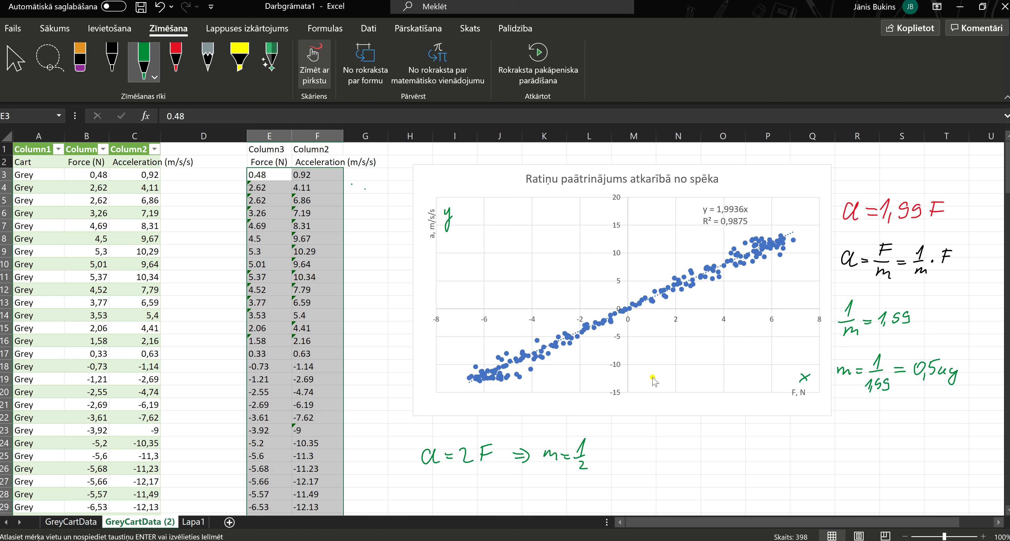
left_click_drag(598, 456, 613, 454)
mouse_move(620, 463)
left_mouse_down()
mouse_move(649, 459)
mouse_move(651, 477)
mouse_move(636, 450)
mouse_move(661, 463)
left_mouse_up()
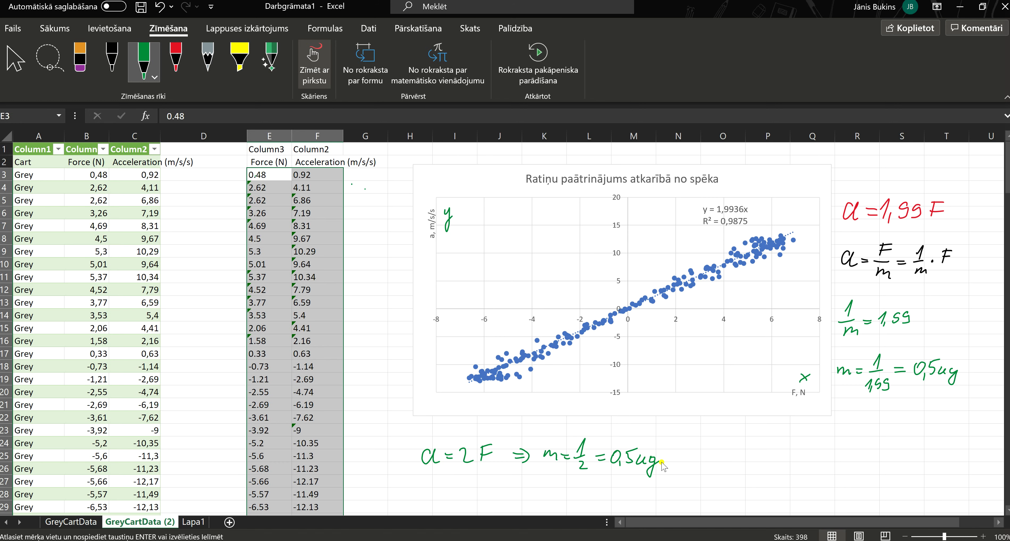
Switch to the Pull Cart Find Mass simulation and change the cart from Grey to Orange
key("alt+Tab")
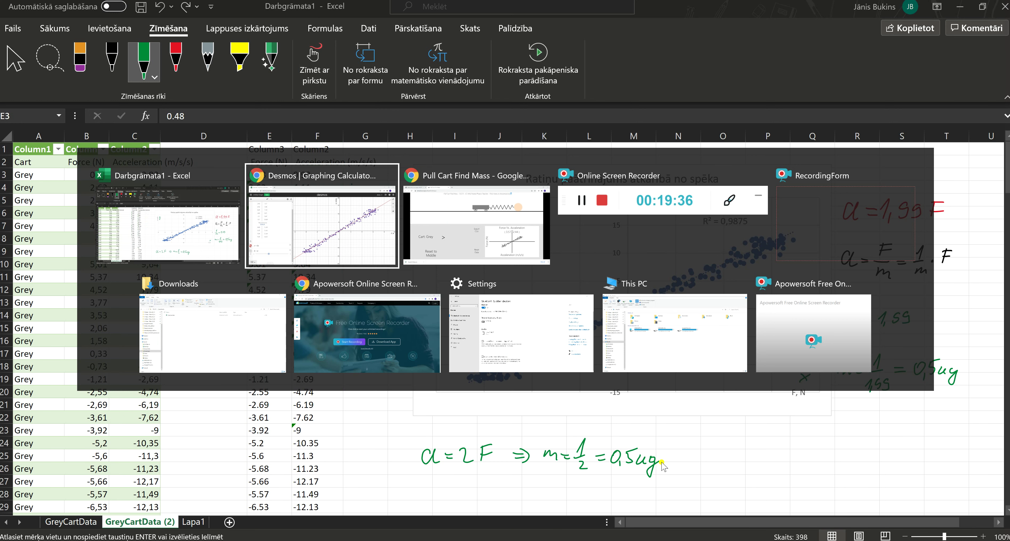
key("alt+Tab")
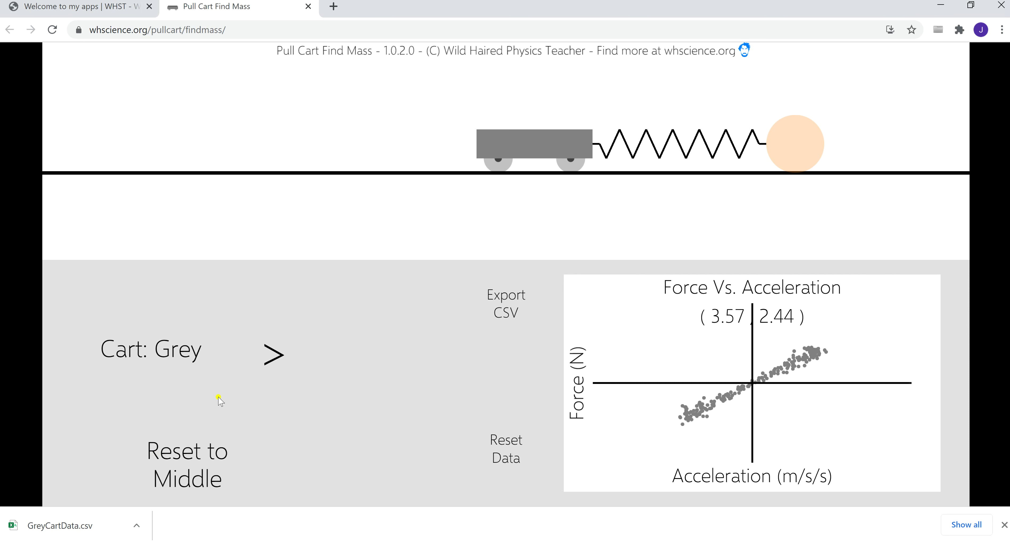
left_click(275, 355)
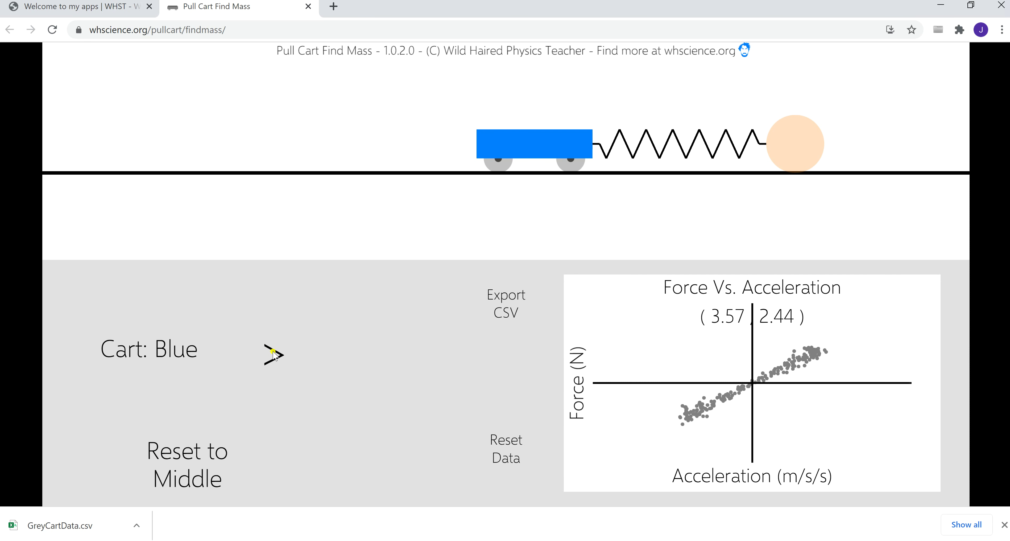
left_click(275, 354)
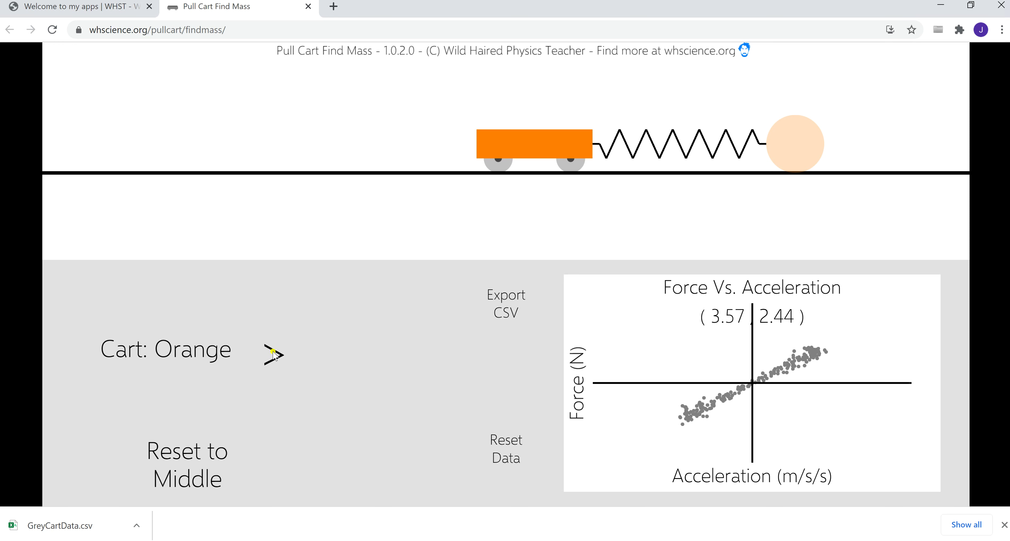